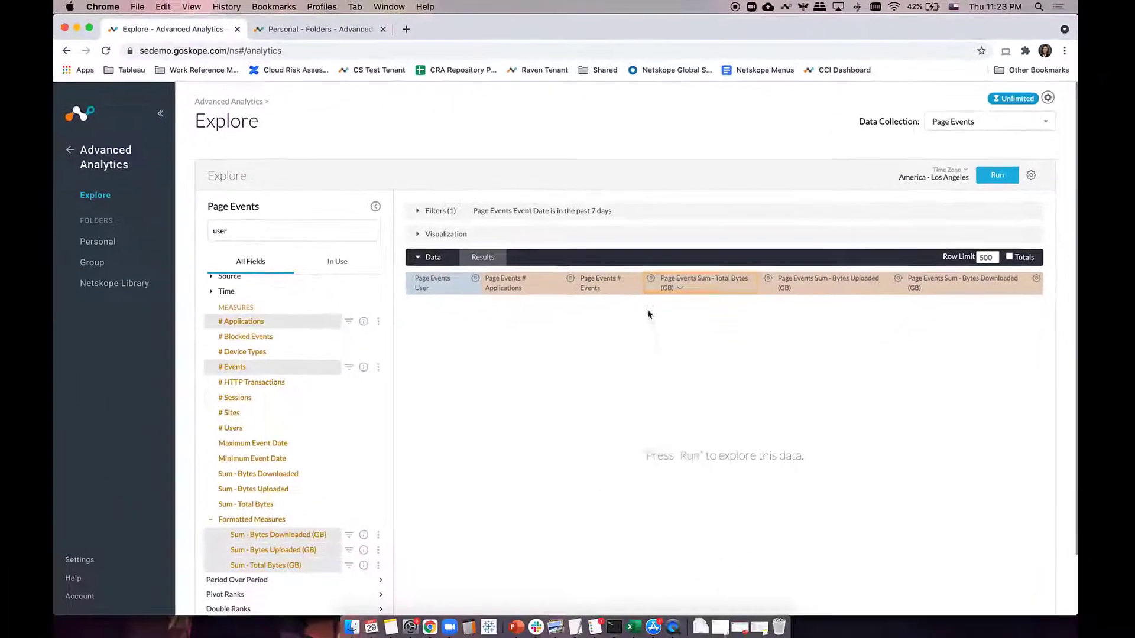
Add a filter on the application Category field with the condition "is not equal to" and an empty value
left_click(442, 210)
scroll(245, 322, "up", 5)
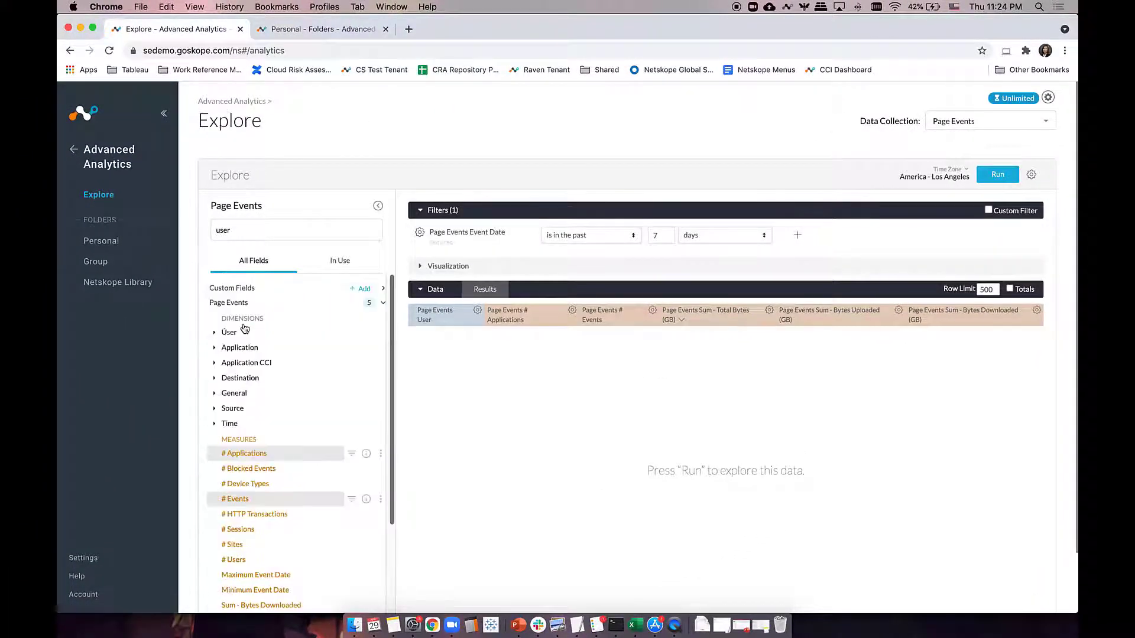
left_click(239, 348)
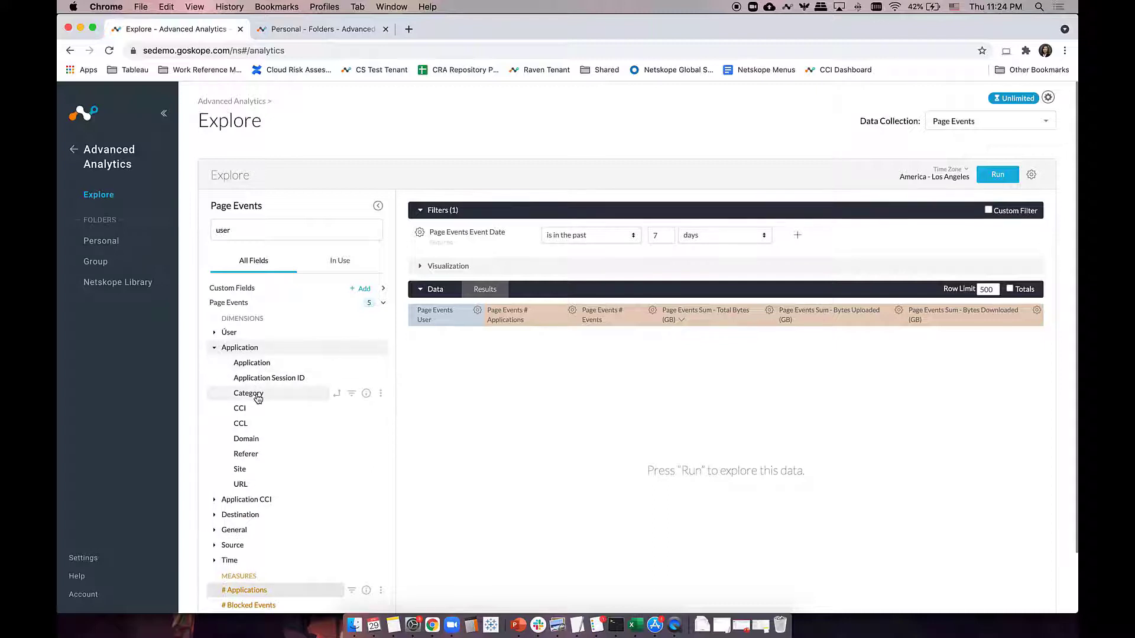
left_click(351, 395)
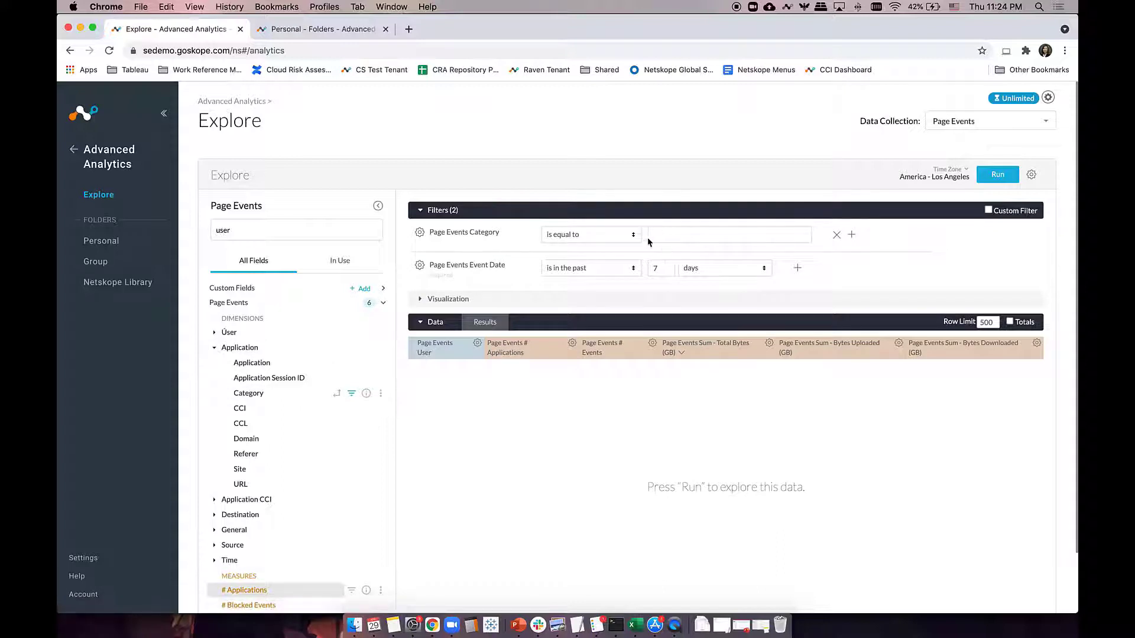
left_click(635, 237)
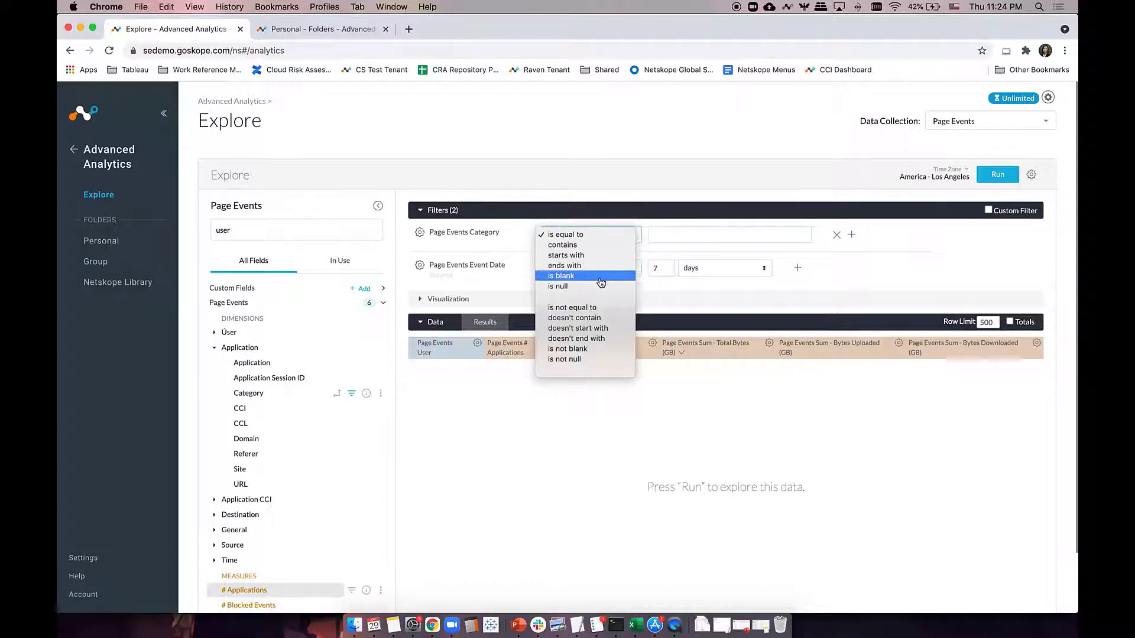
left_click(599, 307)
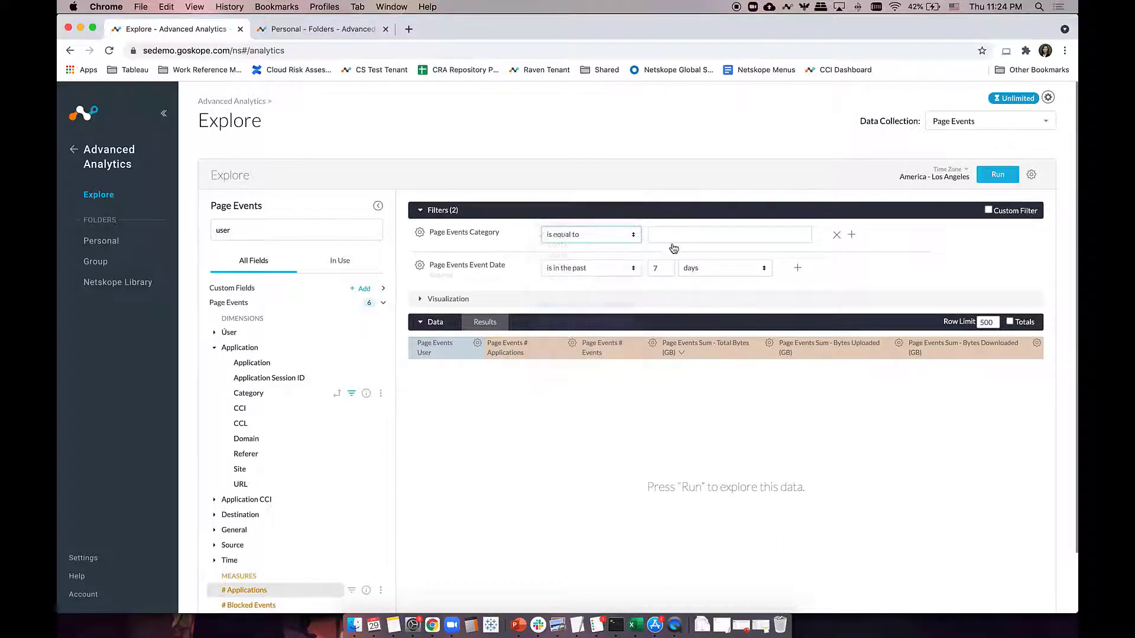
left_click(685, 233)
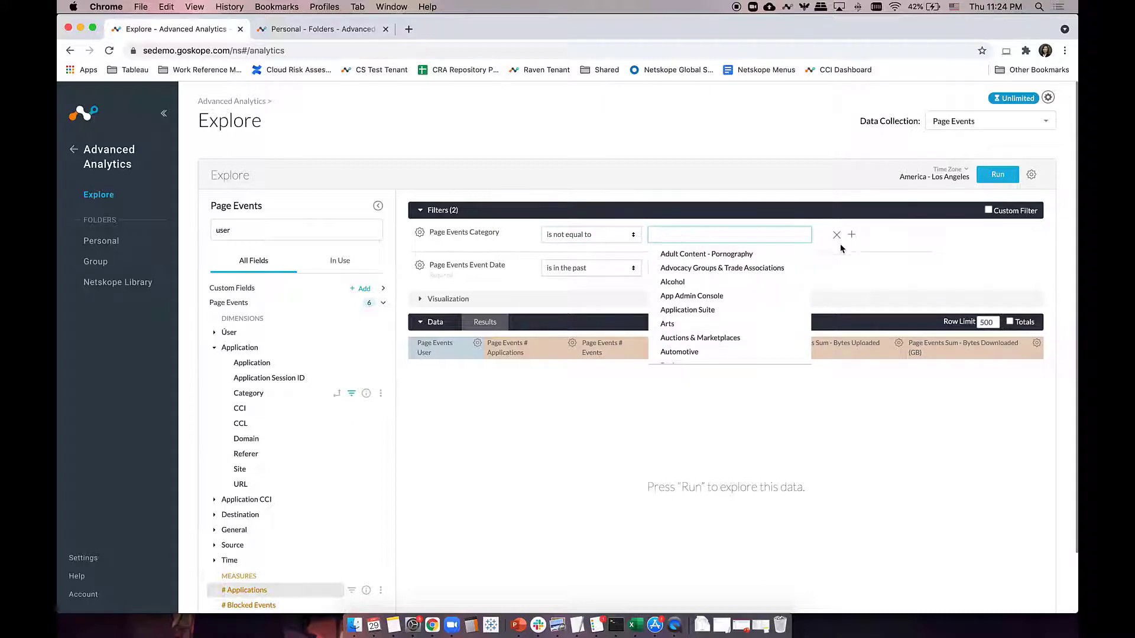
left_click(844, 261)
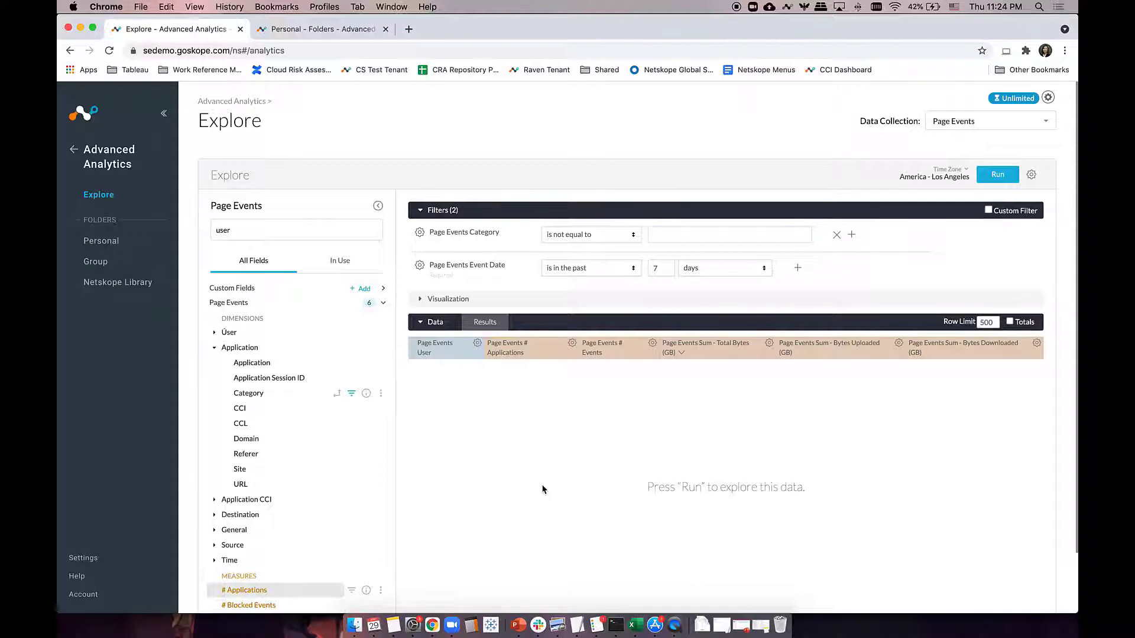
Switch to Excel and copy the users in A2:A50 of UserExport into the Input Users column of UserListScript, starting at A2
left_click(635, 625)
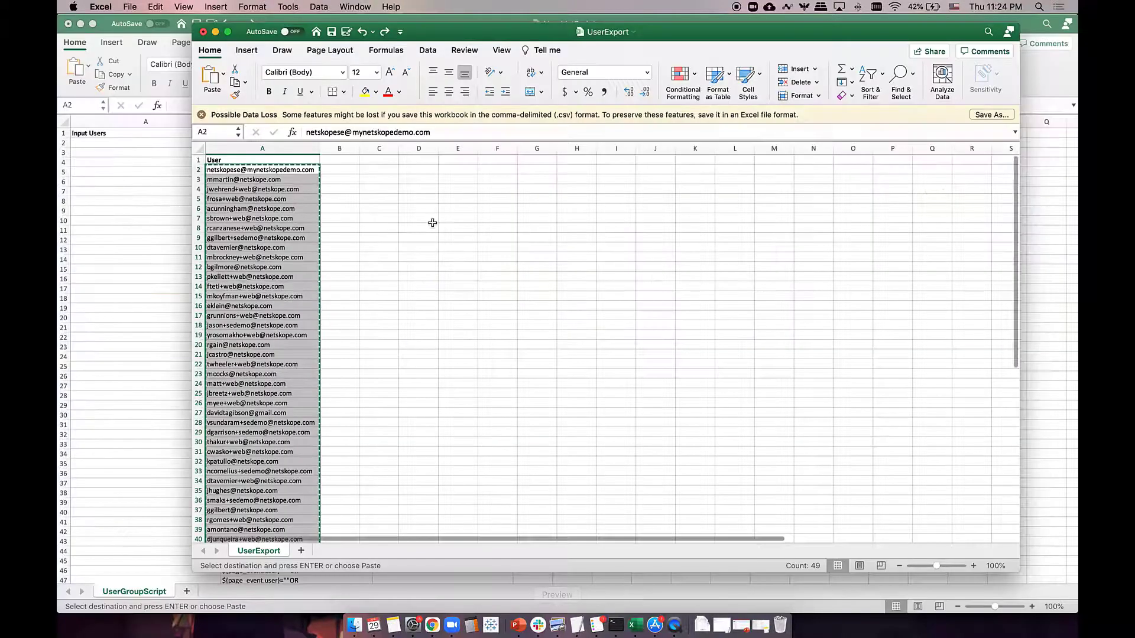
left_click(283, 169)
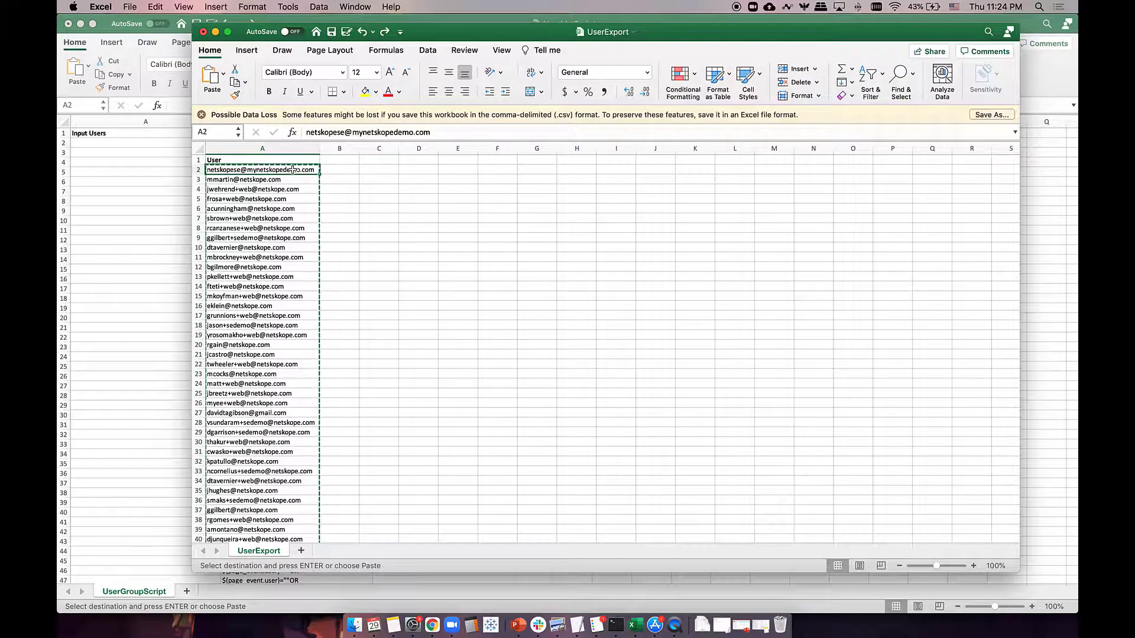
key("super+shift+Down")
key("super+c")
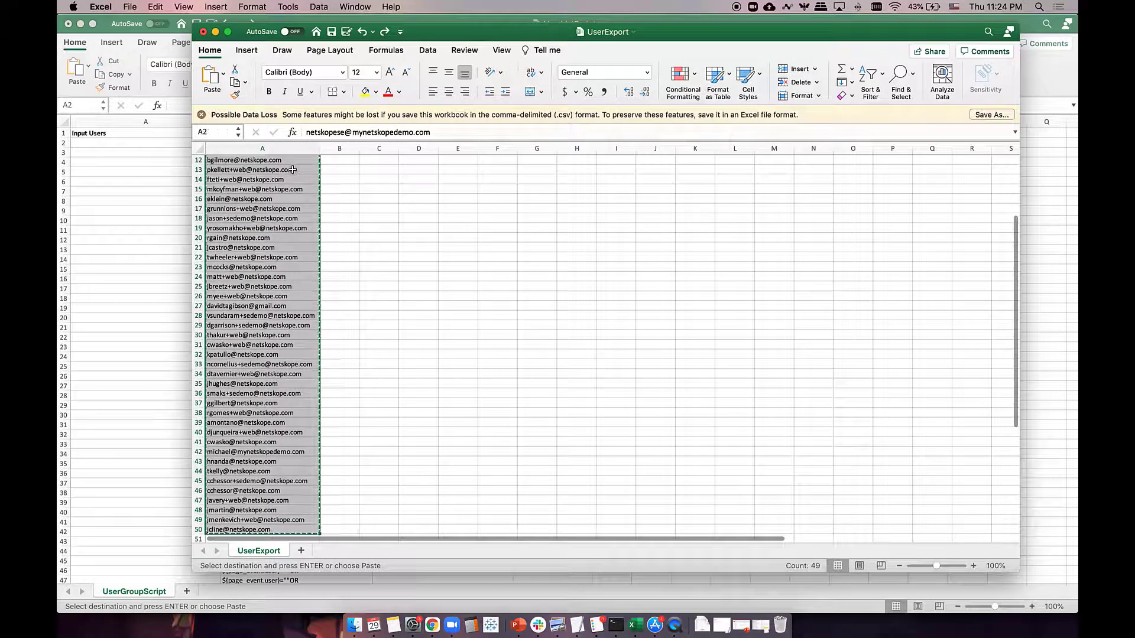
scroll(292, 169, "up", 4)
left_click(96, 145)
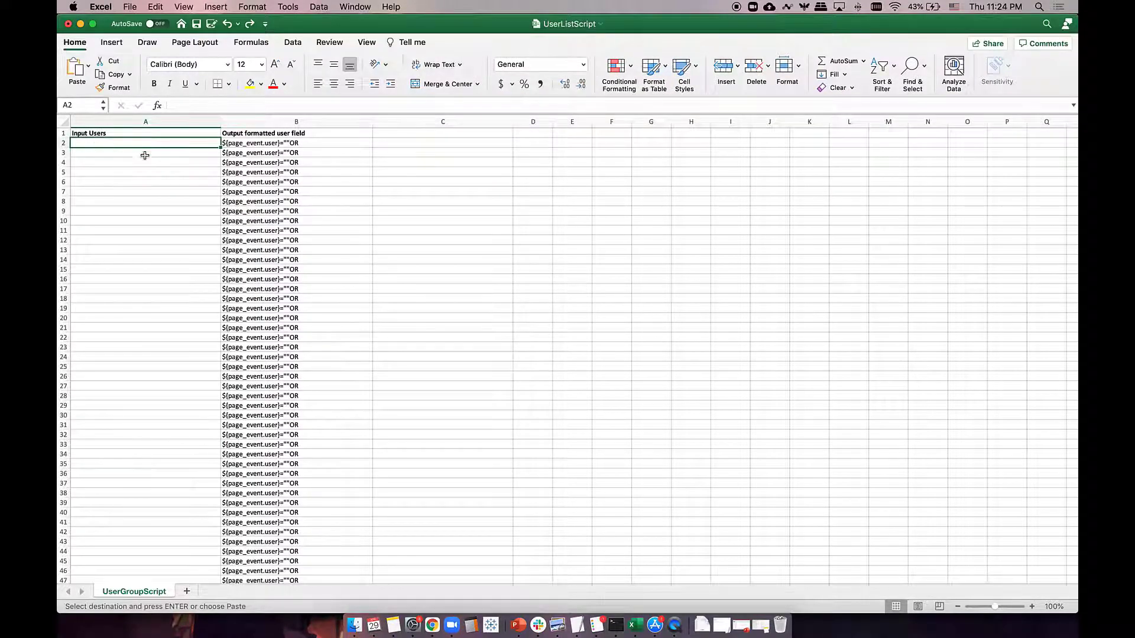
key("super+v")
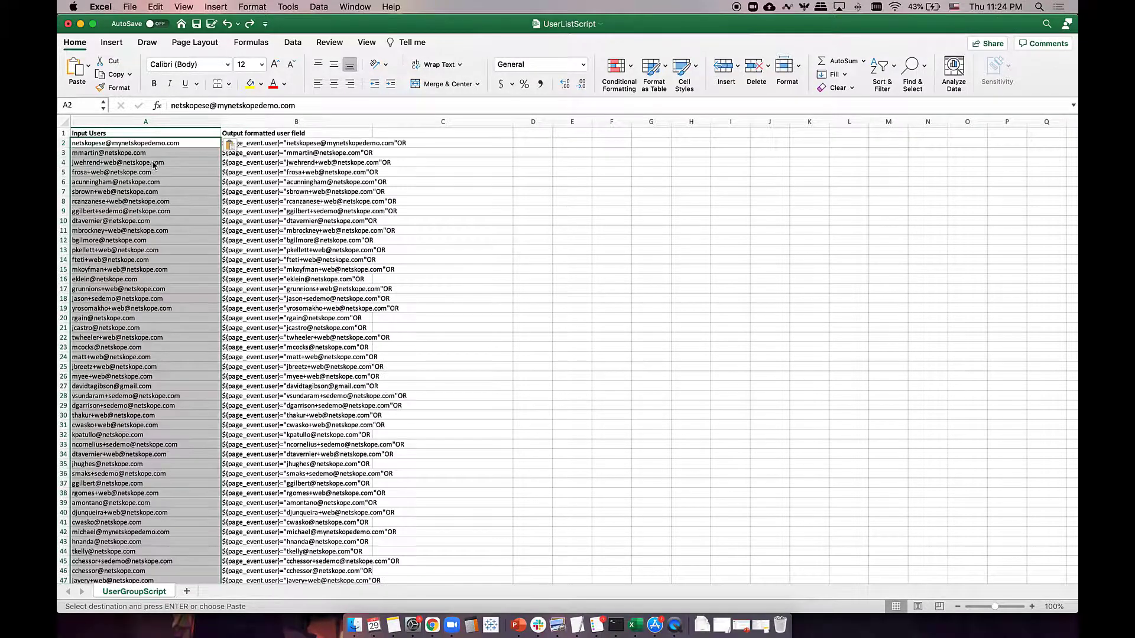
Copy all generated expressions in B2:B50 of the Output formatted user field column
left_click(266, 142)
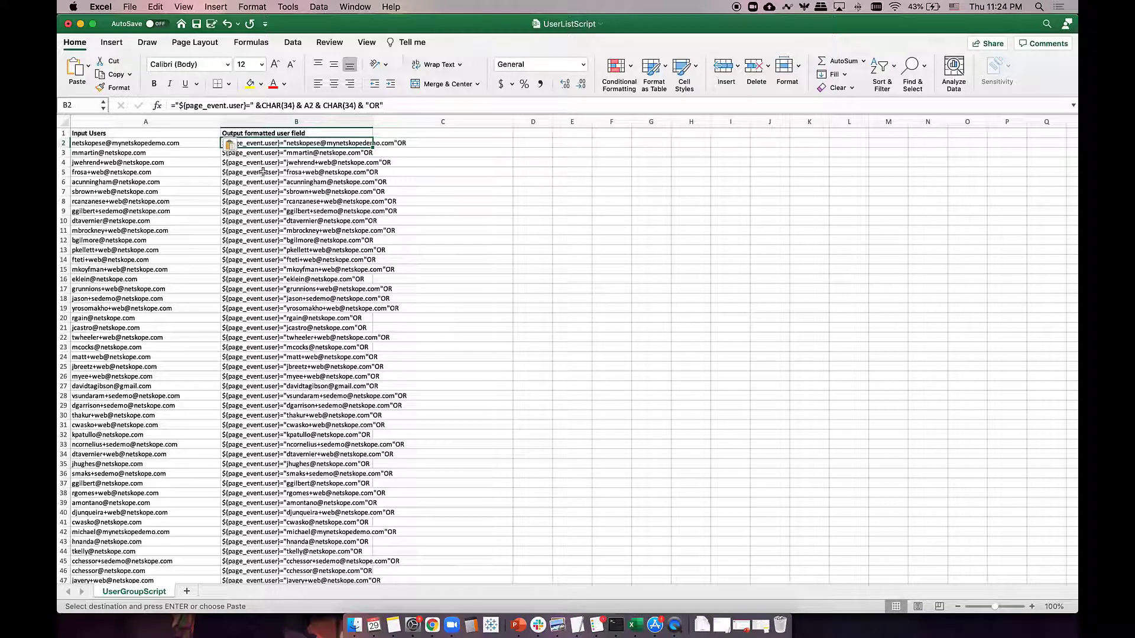
key("super+shift+Down")
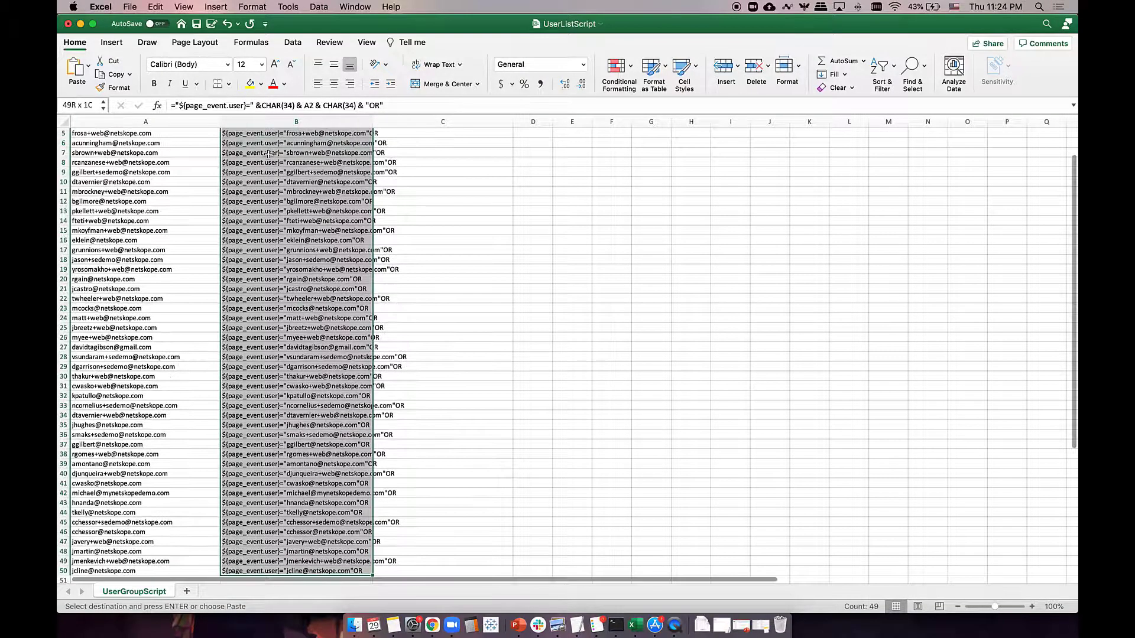
scroll(272, 165, "up", 3)
key("super+c")
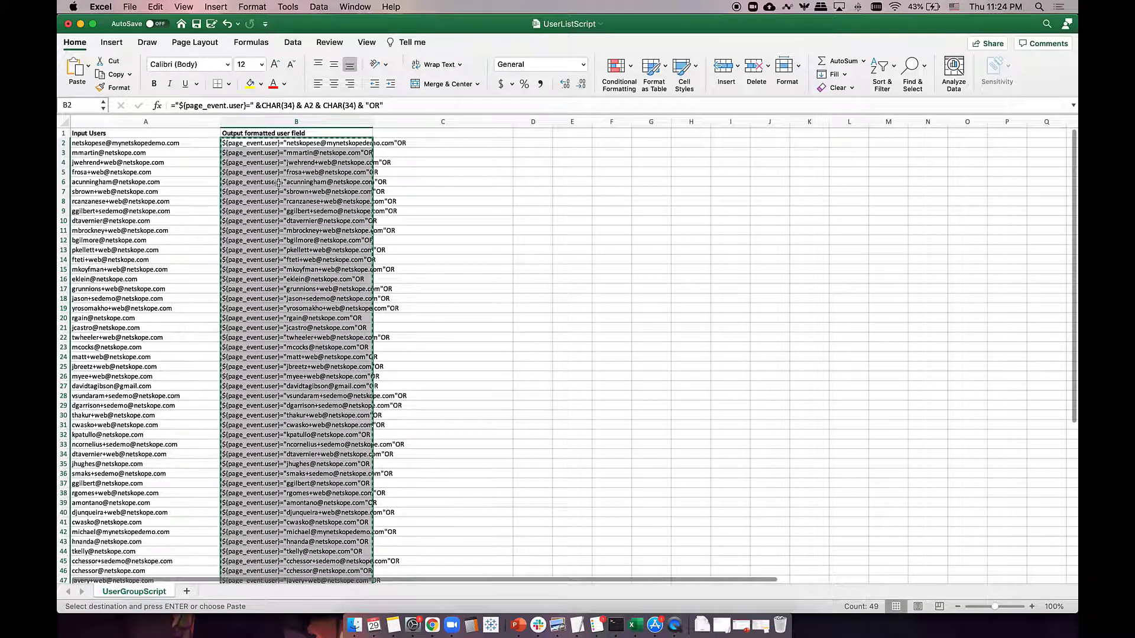
Switch to Chrome, start a new custom dimension, and paste the copied user expressions into it without the trailing OR
key("super+Tab")
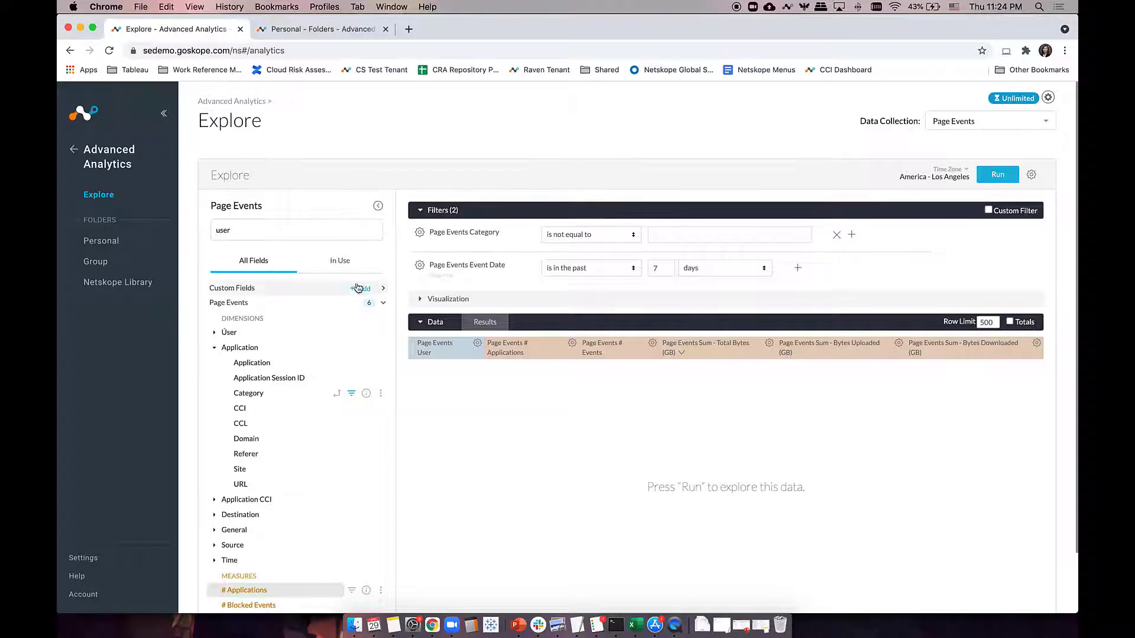
left_click(359, 288)
left_click(378, 314)
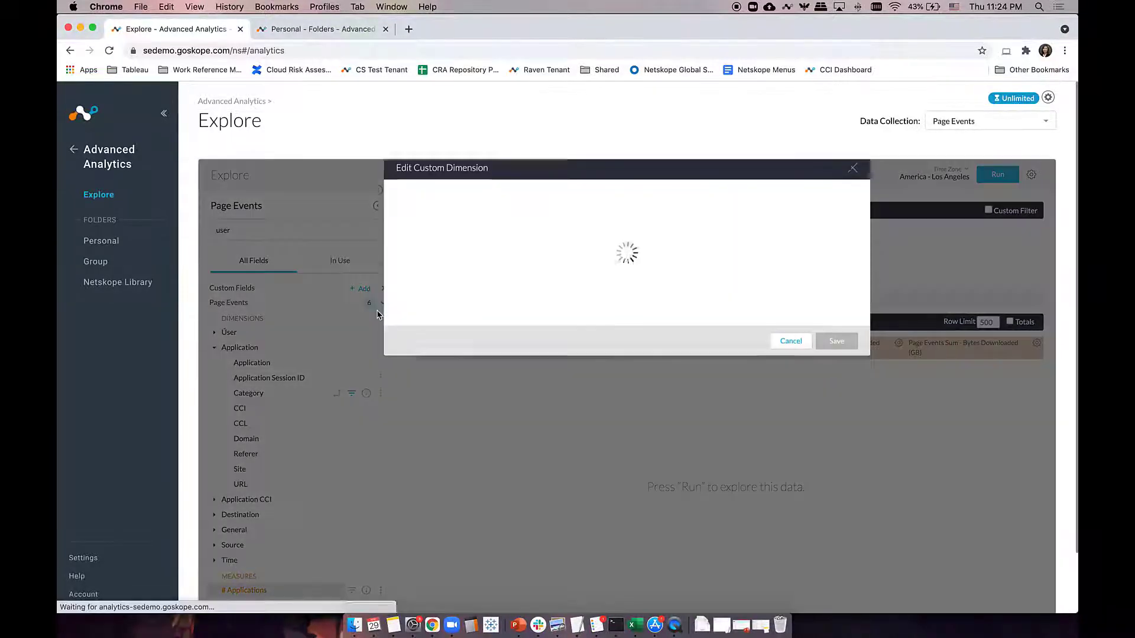
key("super+v")
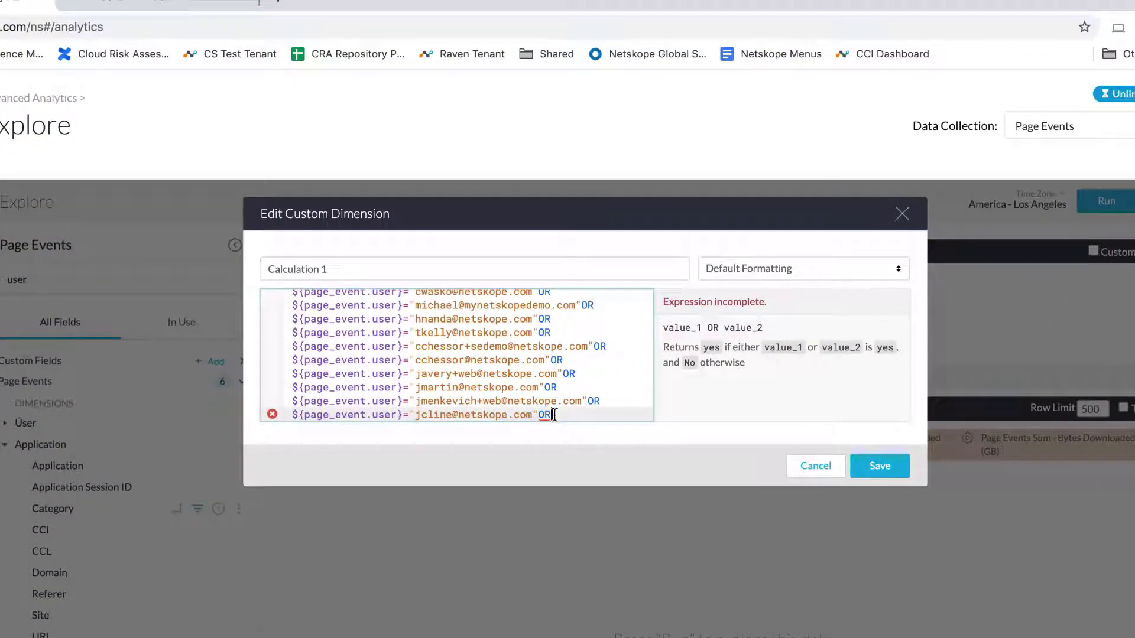
key("BackSpace")
key("BackSpace")
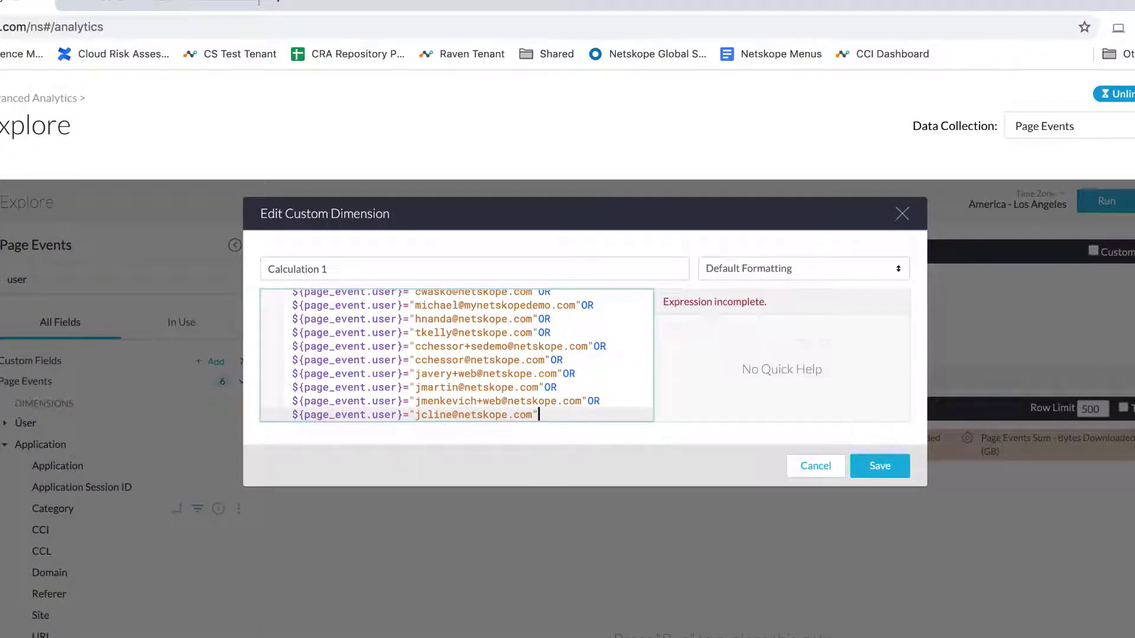
Name the custom dimension "Watchlist 1", review its expression, and save it
left_click_drag(363, 271, 241, 263)
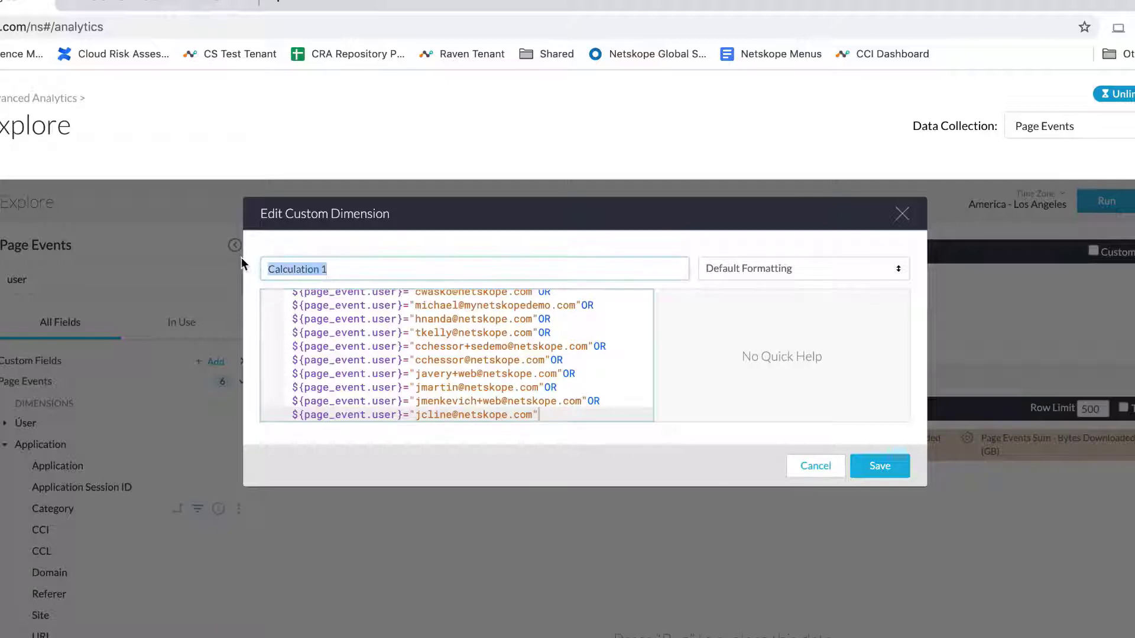
type("Watchlist")
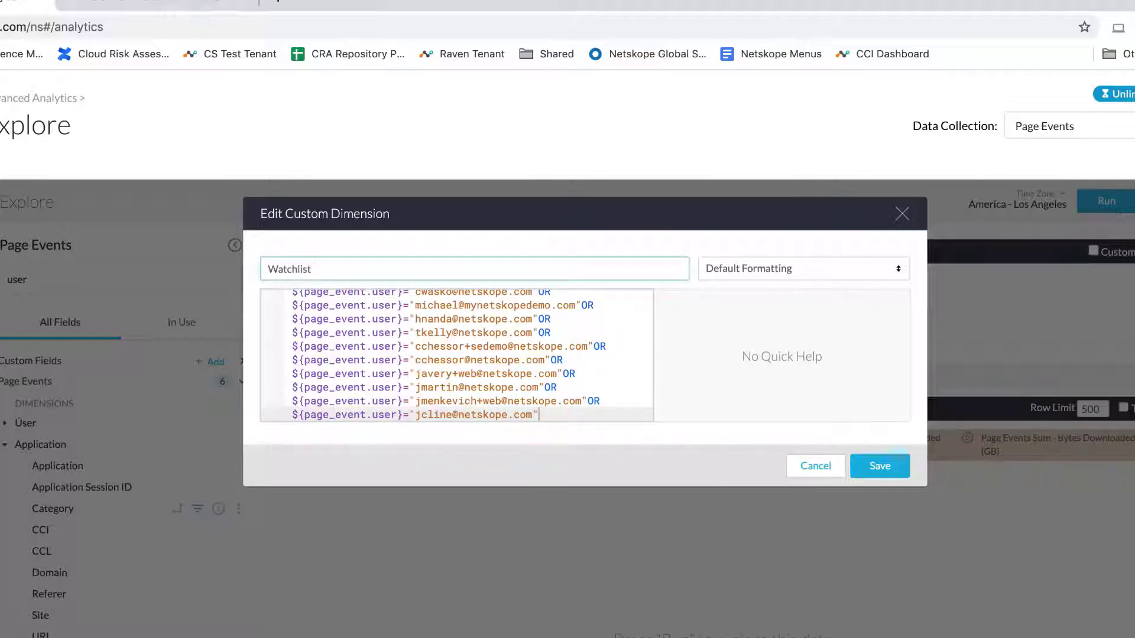
scroll(406, 327, "up", 15)
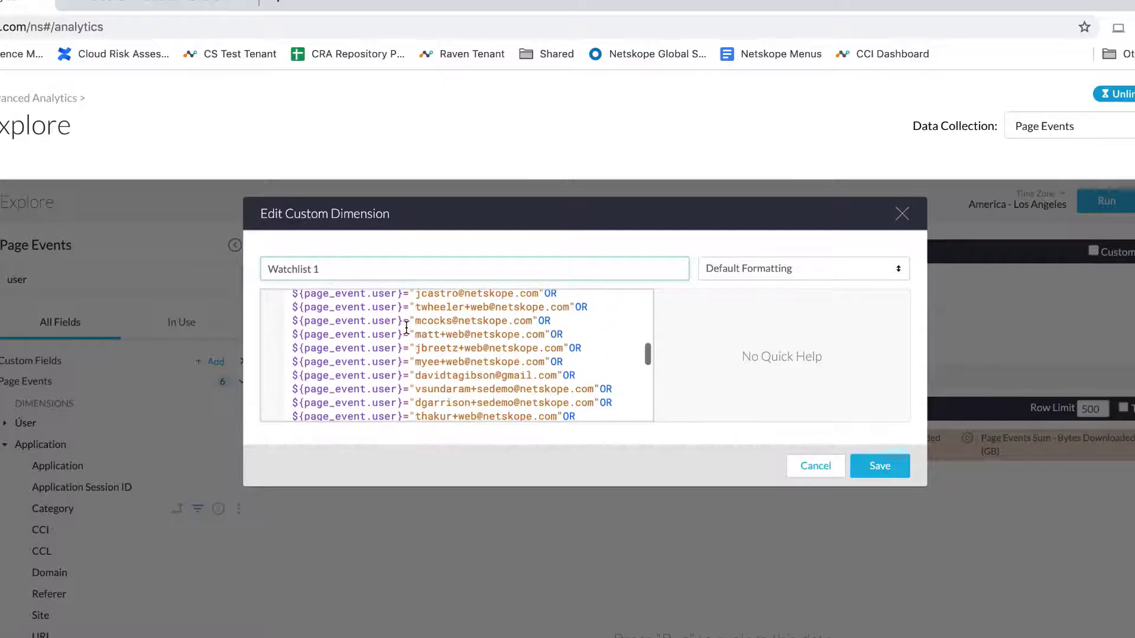
scroll(406, 327, "down", 15)
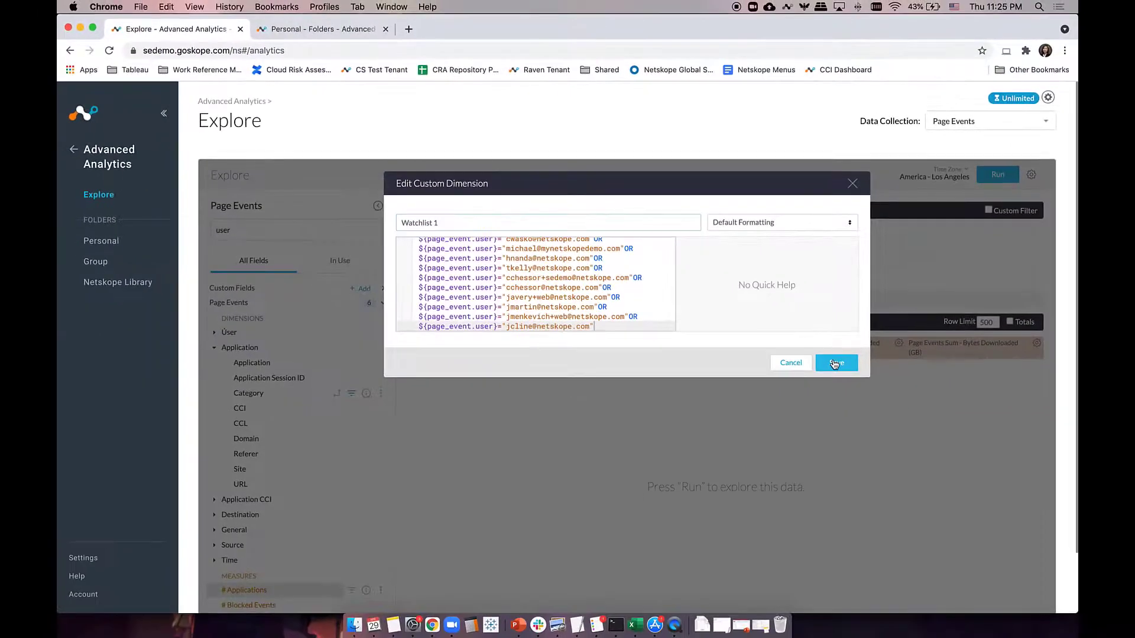
left_click(835, 364)
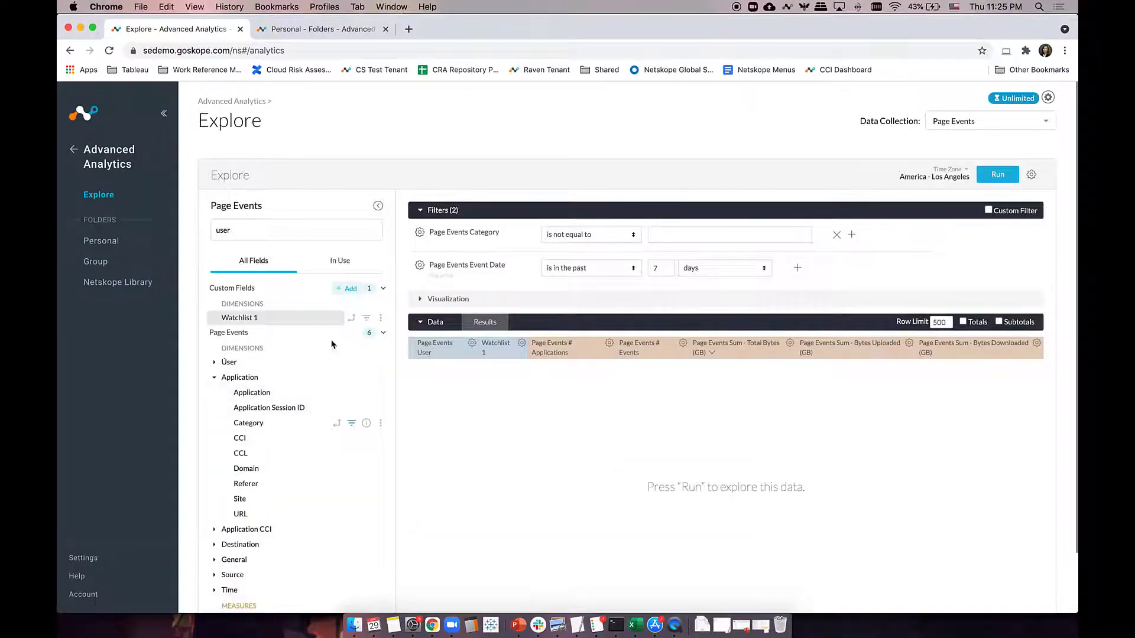
Create and save a second custom dimension named "watchlist 2" from the same copied user expressions, without the trailing OR
left_click(347, 289)
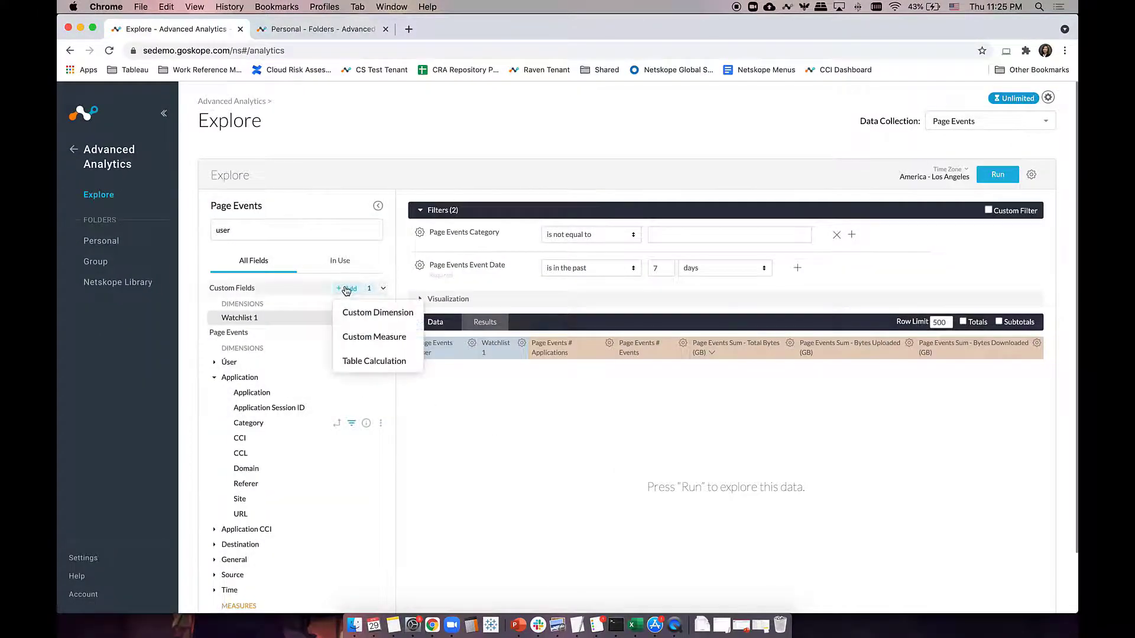
left_click(371, 315)
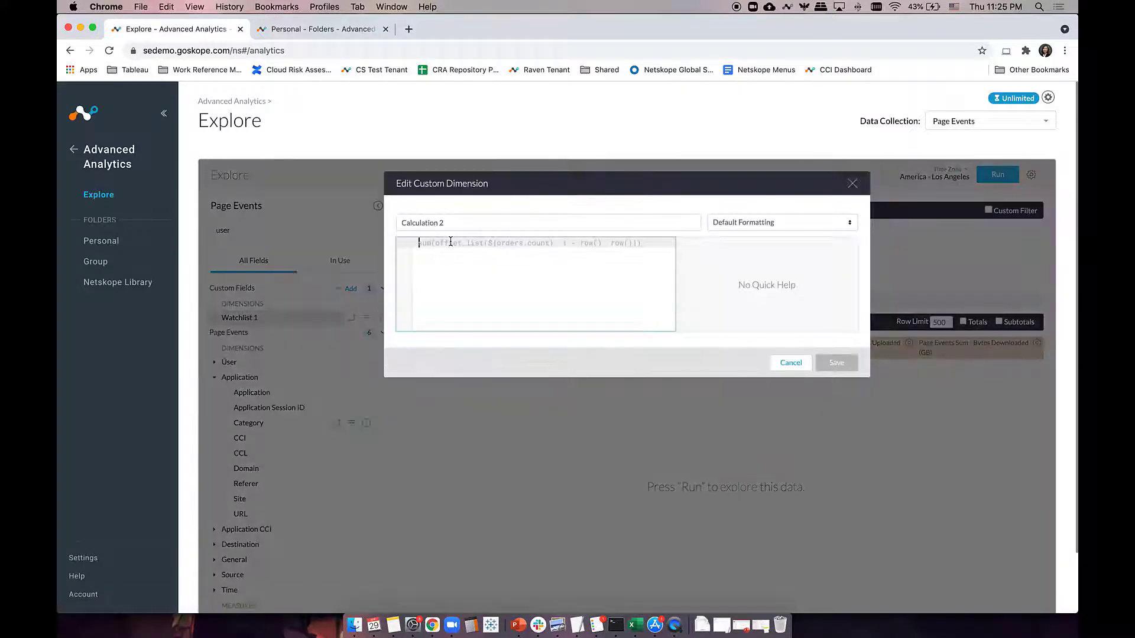
key("super+v")
scroll(571, 273, "down", 2)
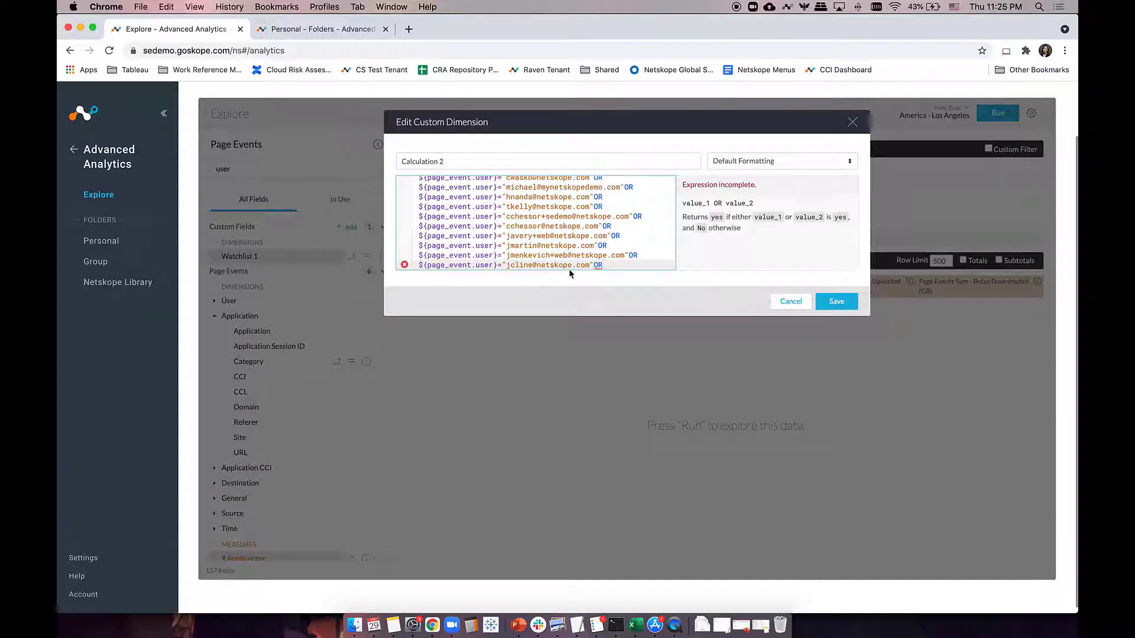
key("BackSpace")
key("BackSpace")
key("BackSpace")
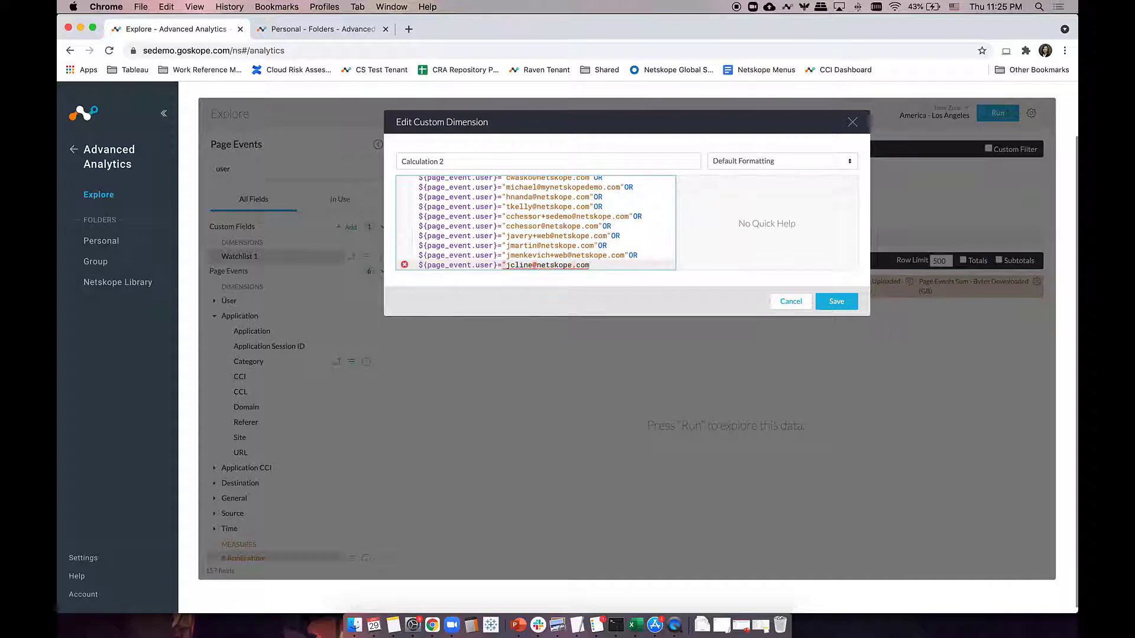
type("\"")
left_click_drag(449, 162, 352, 163)
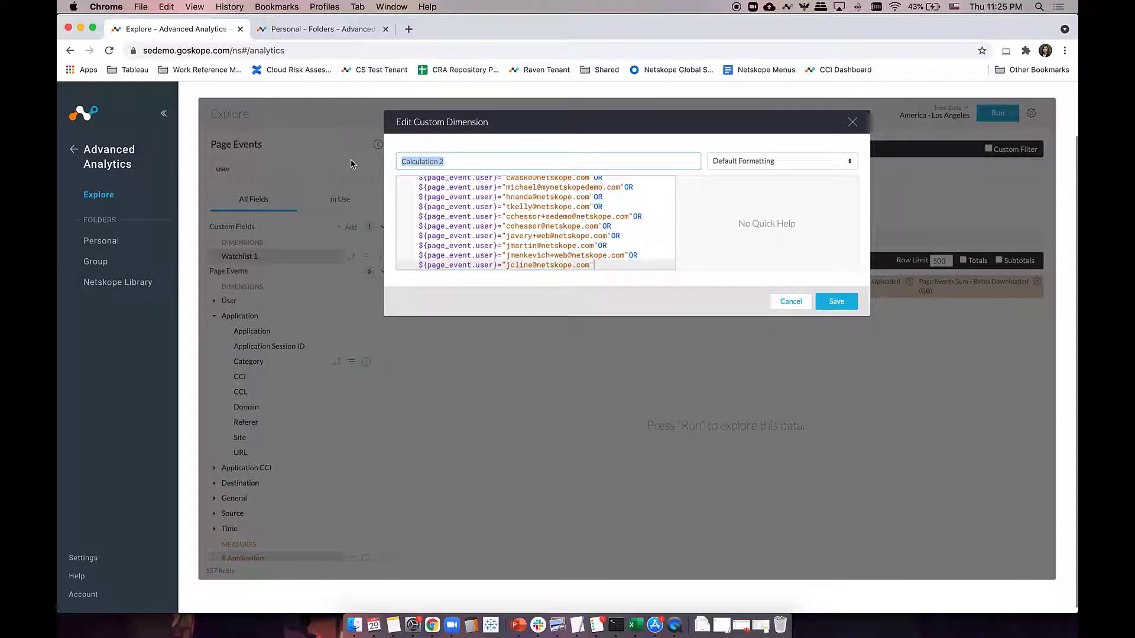
type("wa")
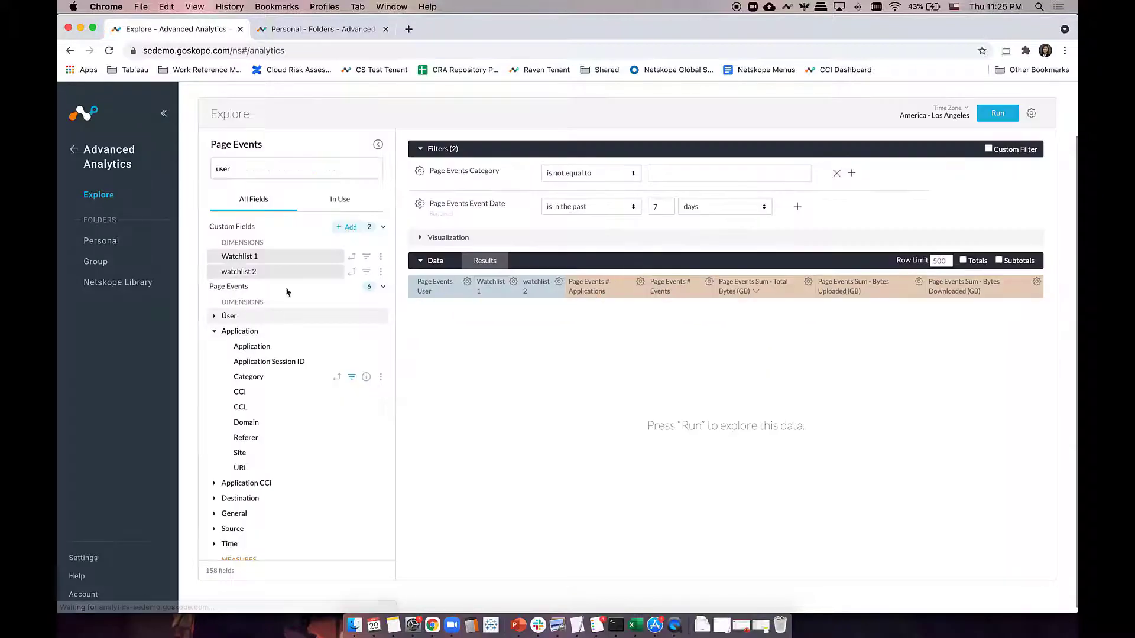
Filter the query by Watchlist 1 and watchlist 2, both set to Yes, and remove both watchlist columns from the data table
left_click(367, 257)
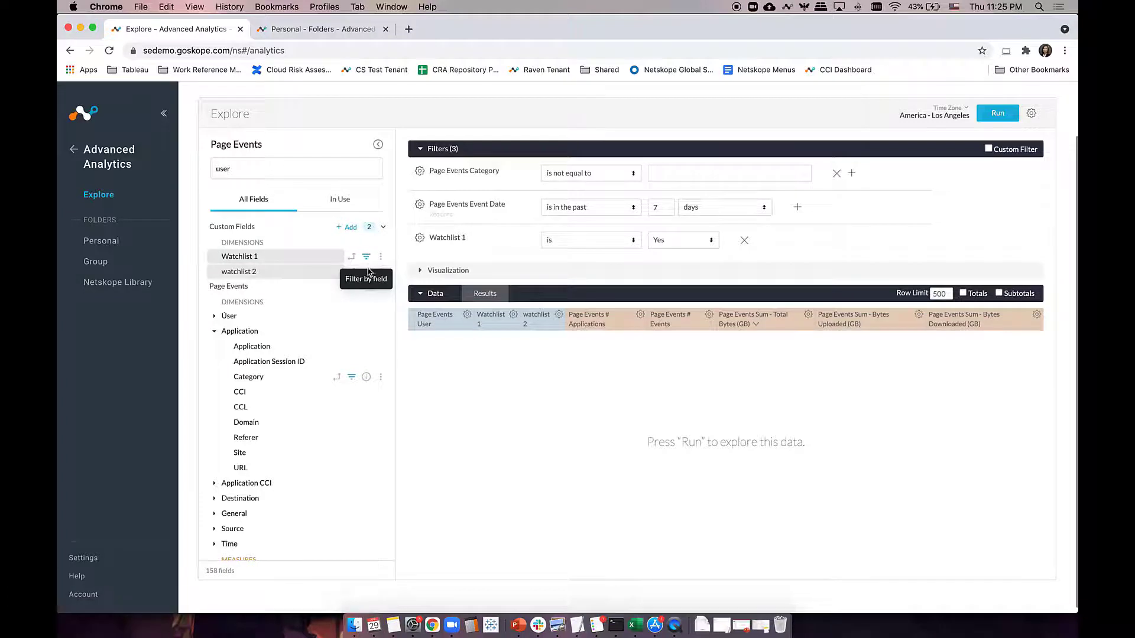
left_click(367, 272)
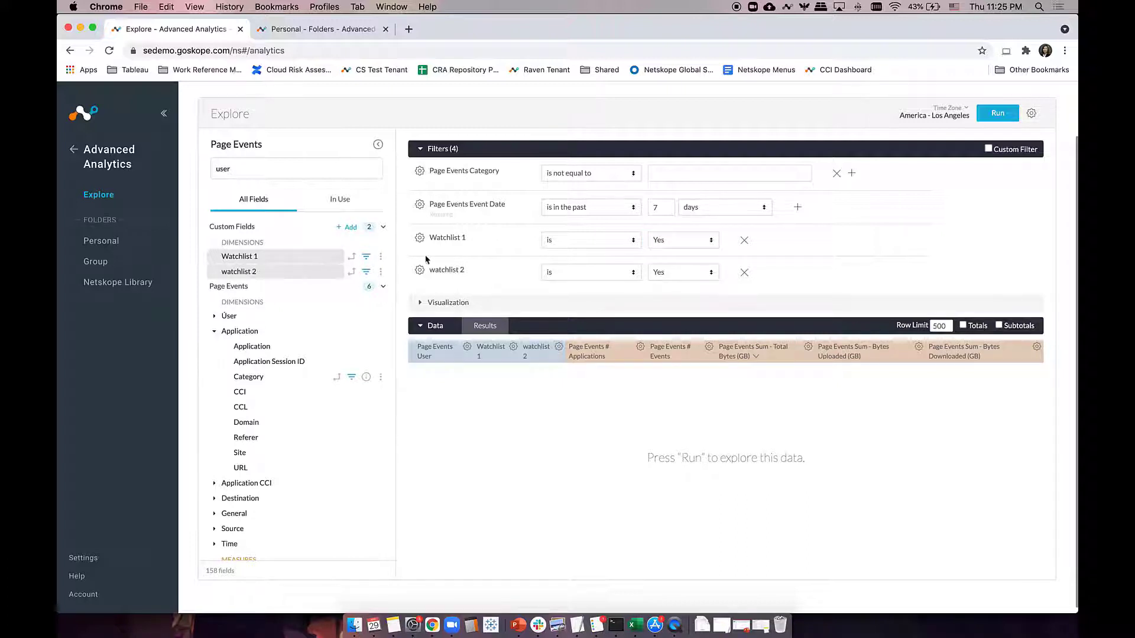
left_click(516, 349)
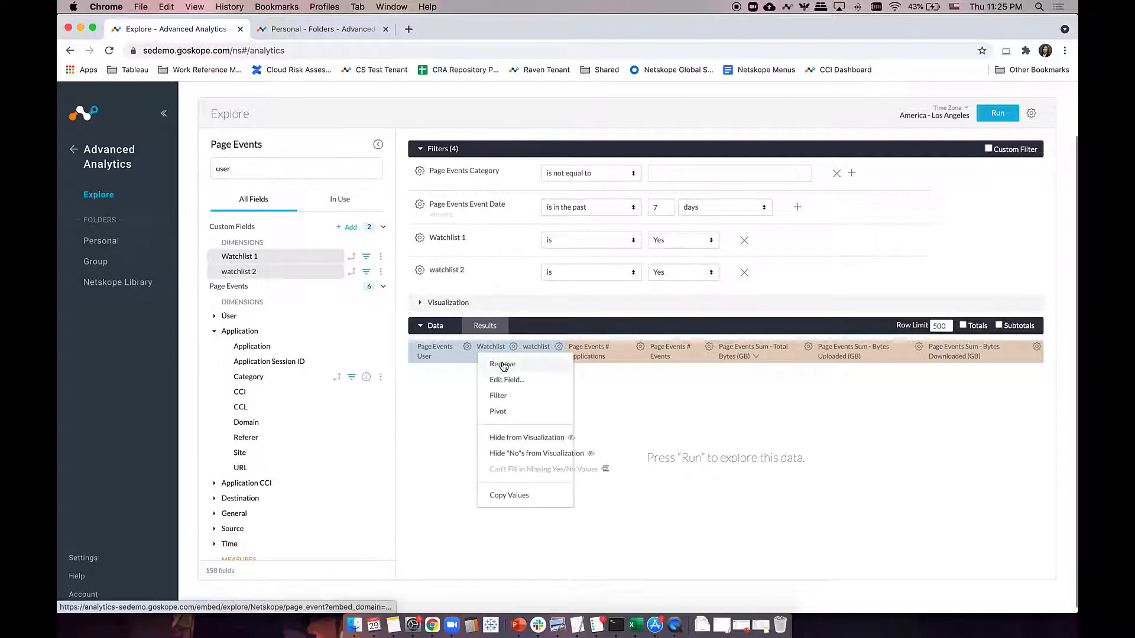
left_click(503, 364)
left_click(521, 348)
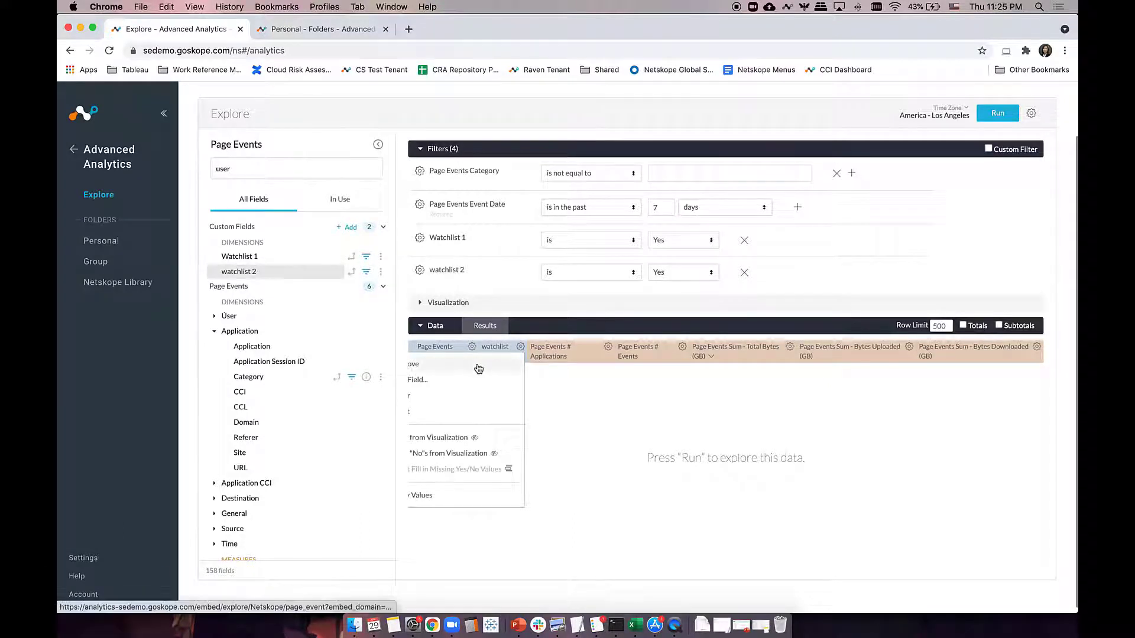
left_click(513, 364)
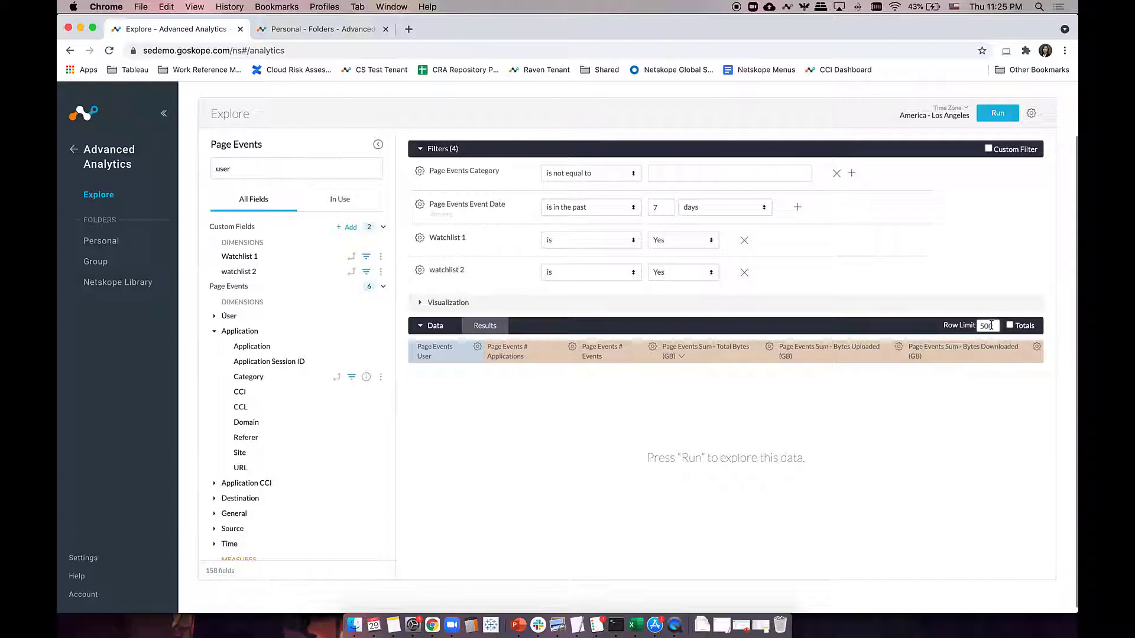
Choose the Table visualization for the query, and collapse the filters and visualization sections
left_click(800, 303)
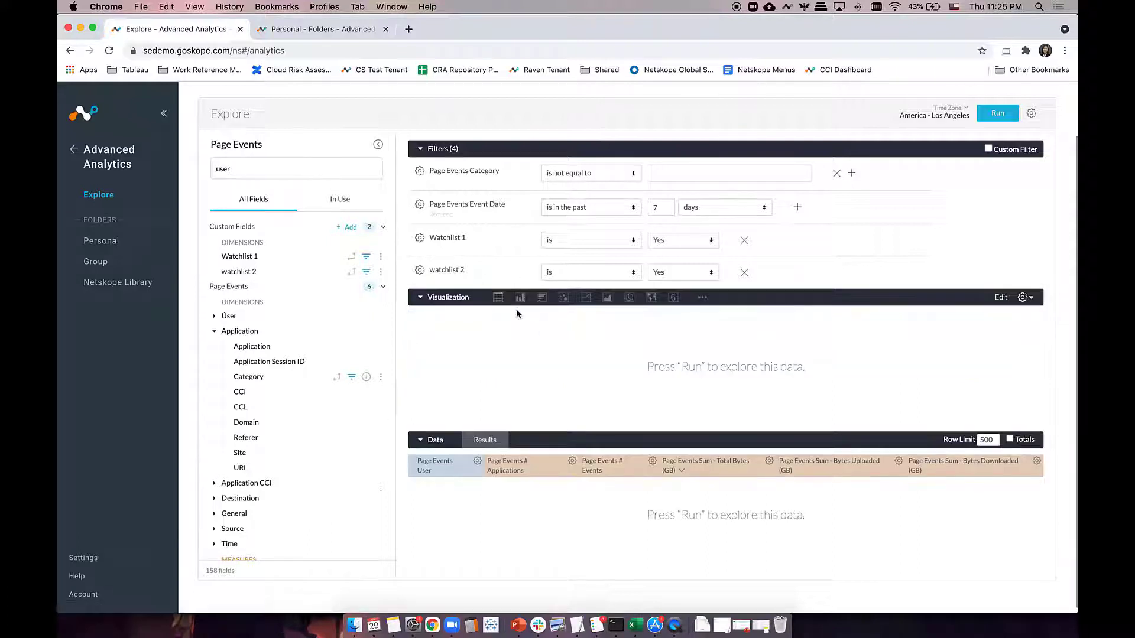
left_click(498, 300)
left_click(424, 148)
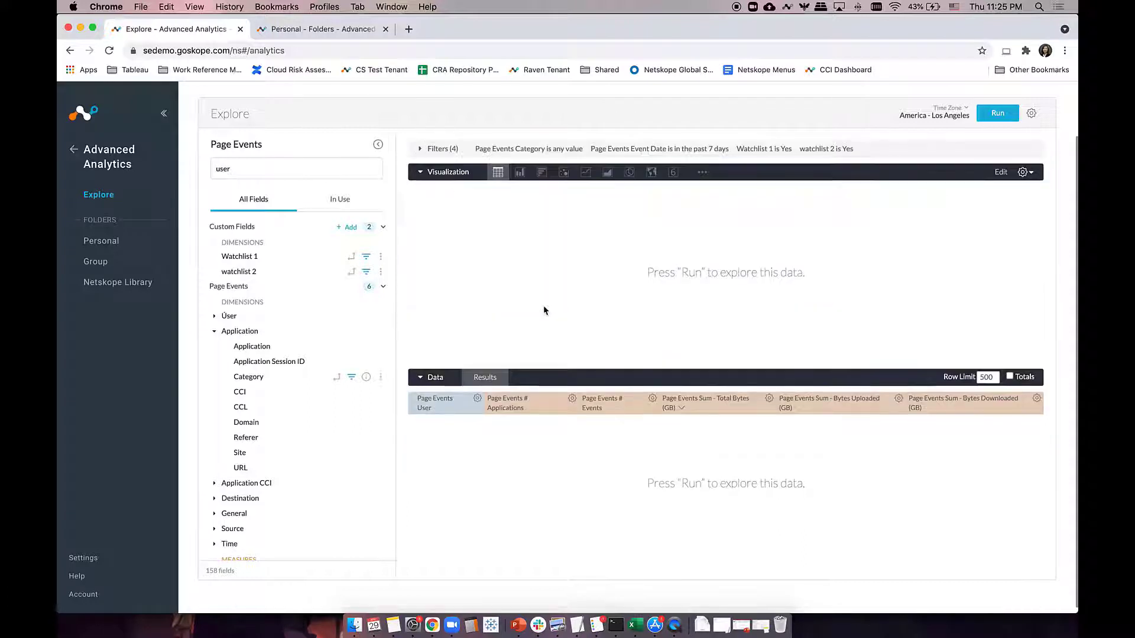
left_click(420, 173)
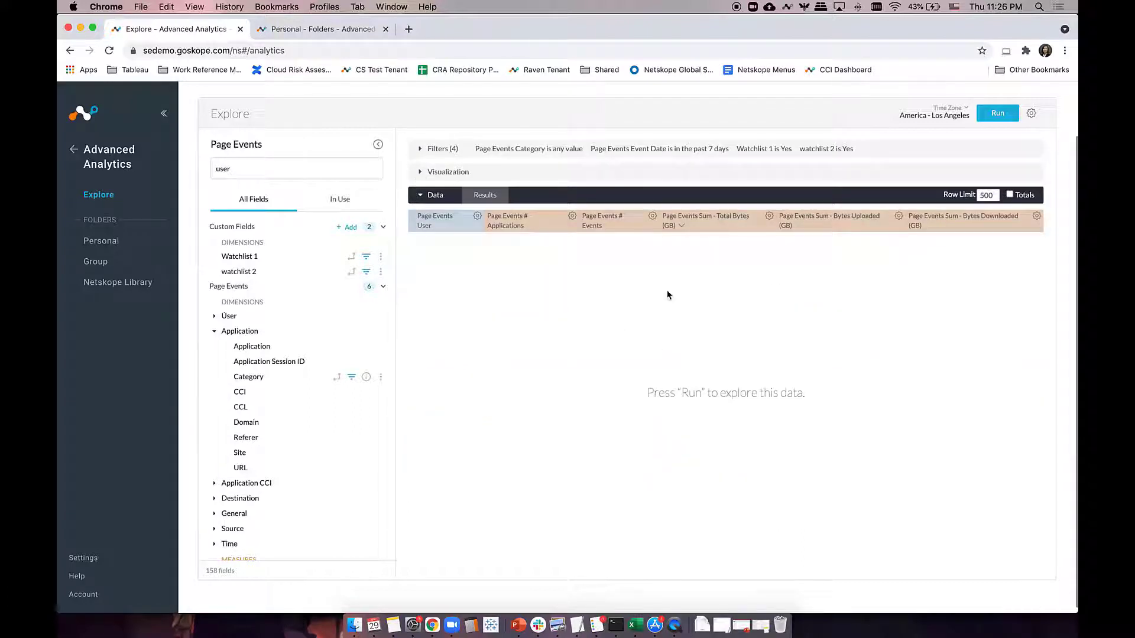
Set the query's row limit to 20 and run it
left_click_drag(997, 196, 962, 198)
type("20")
left_click(1001, 118)
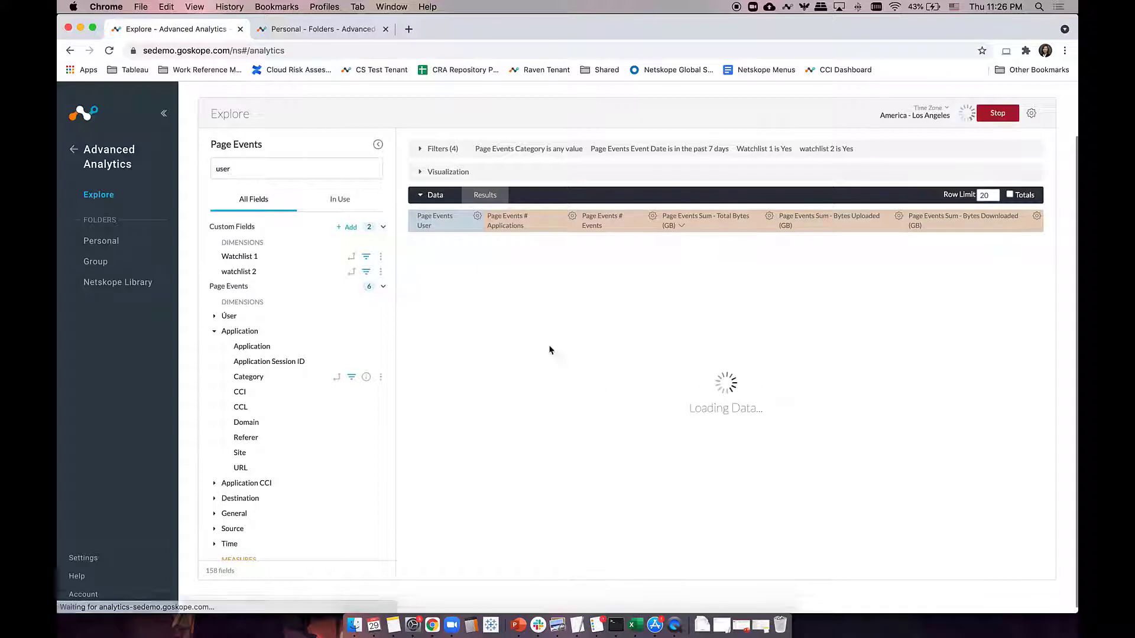
Expand the visualization of the query results and change it to Table (Legacy)
left_click(449, 172)
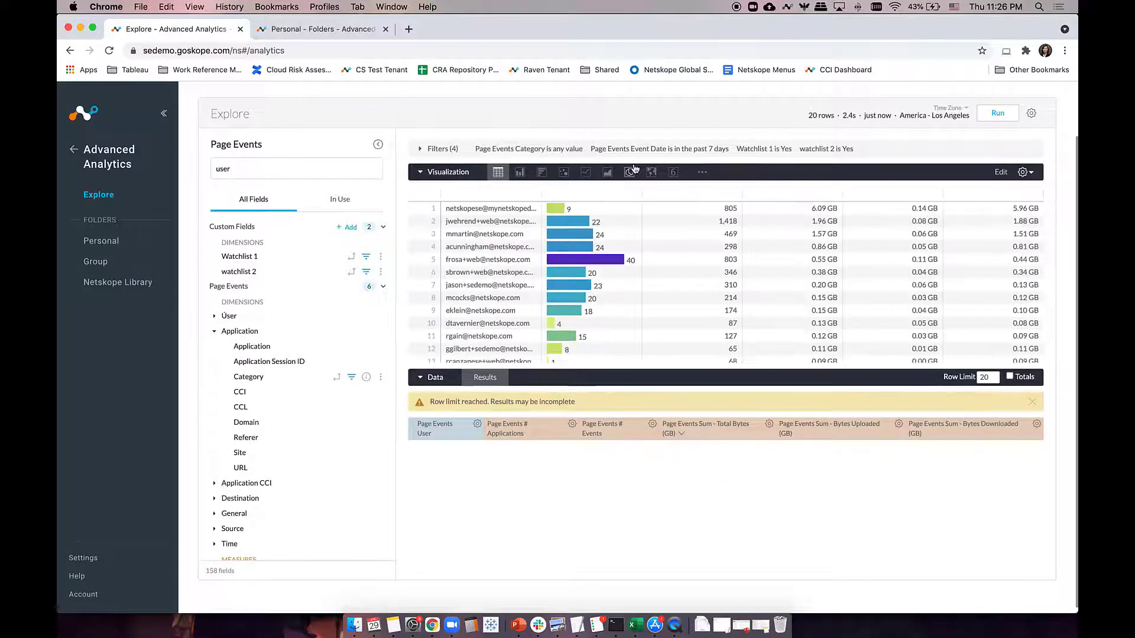
left_click(702, 172)
left_click(720, 368)
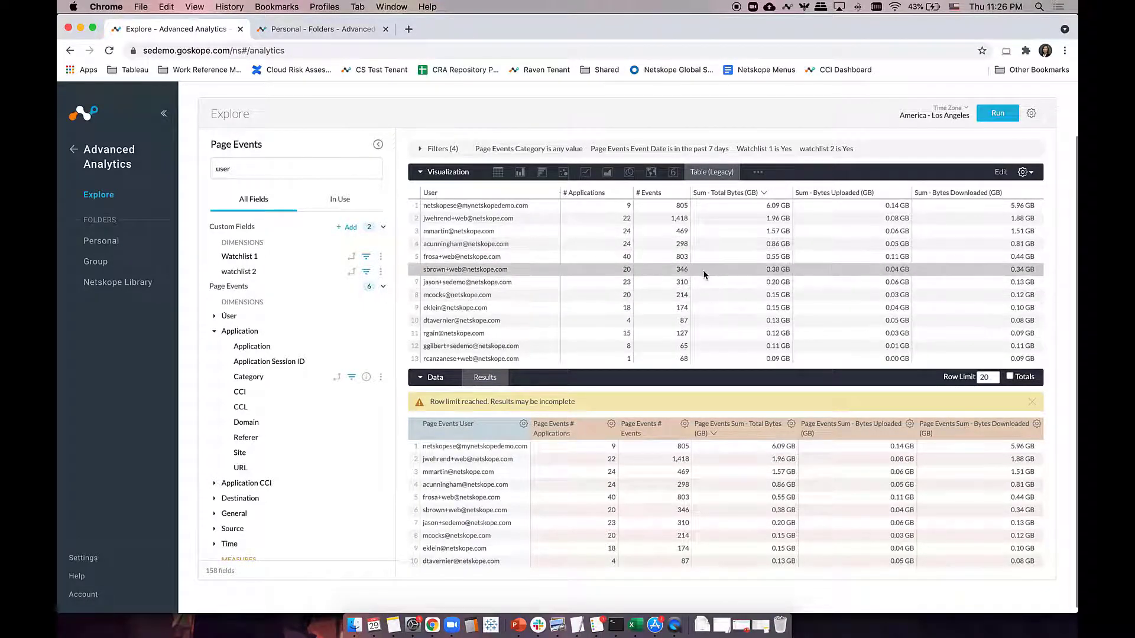
Start saving the query as a widget and choose the analyst's own folder under Personal, filtering the folder list by surname
left_click(1031, 115)
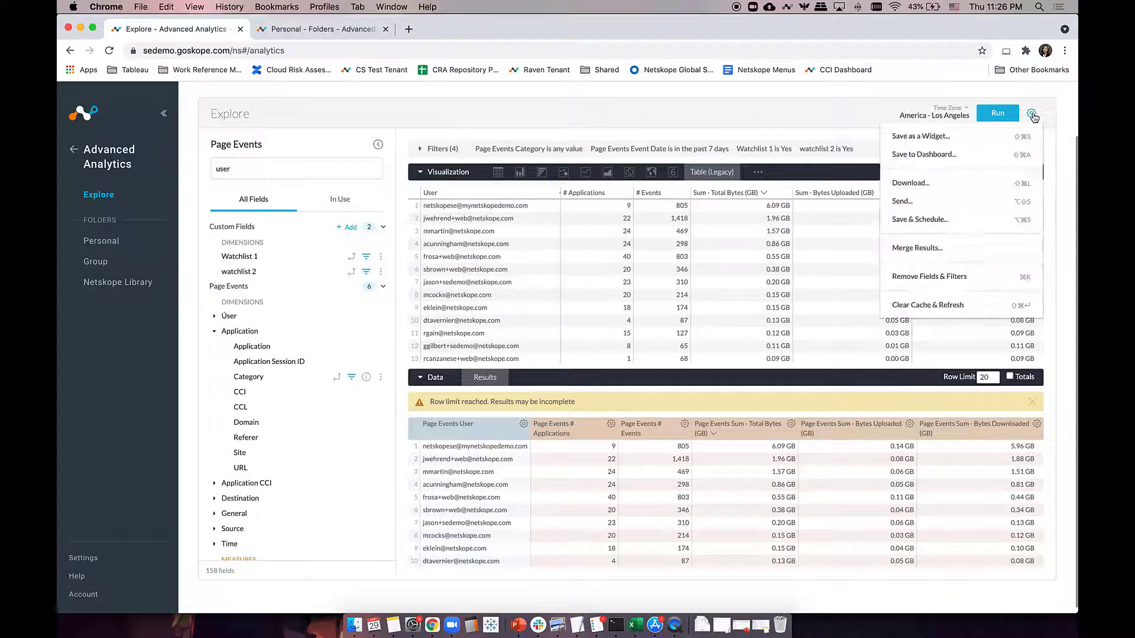
left_click(949, 142)
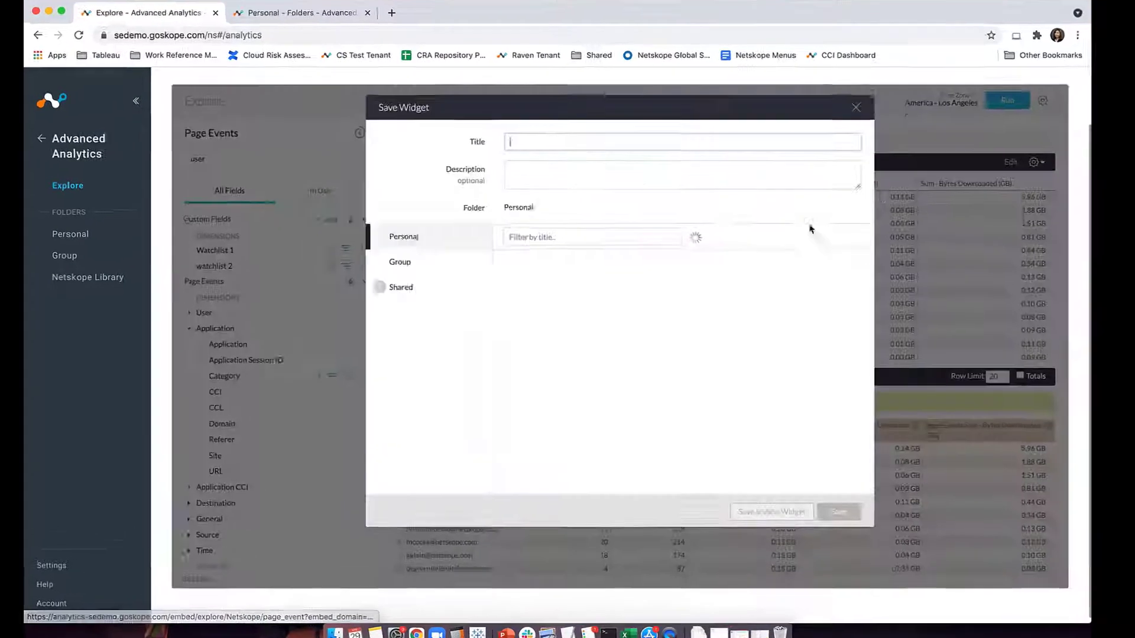
left_click(585, 235)
type("zh")
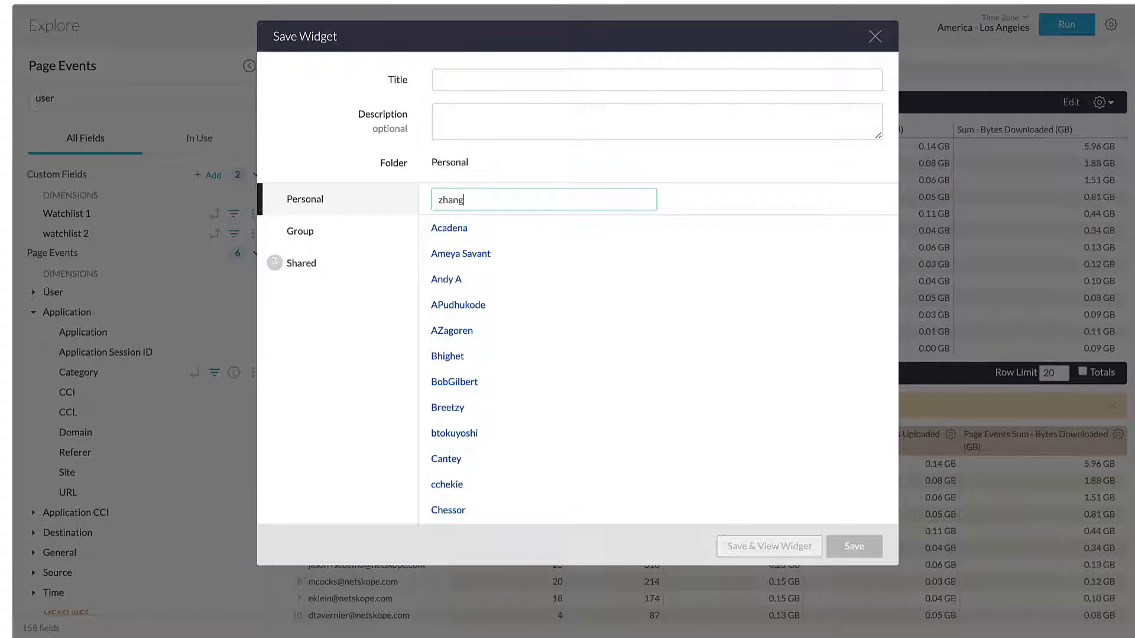
type("ang")
left_click(445, 229)
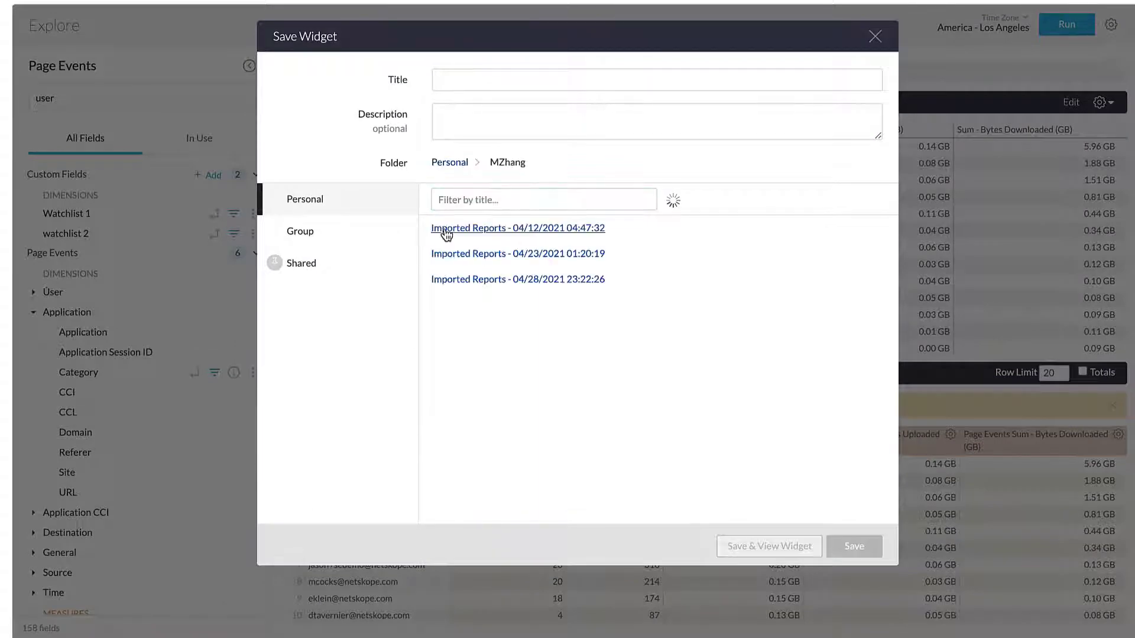
Title the widget "Watchlist Users by Total Bytes" and save it in the chosen folder
left_click(469, 83)
type("Wa")
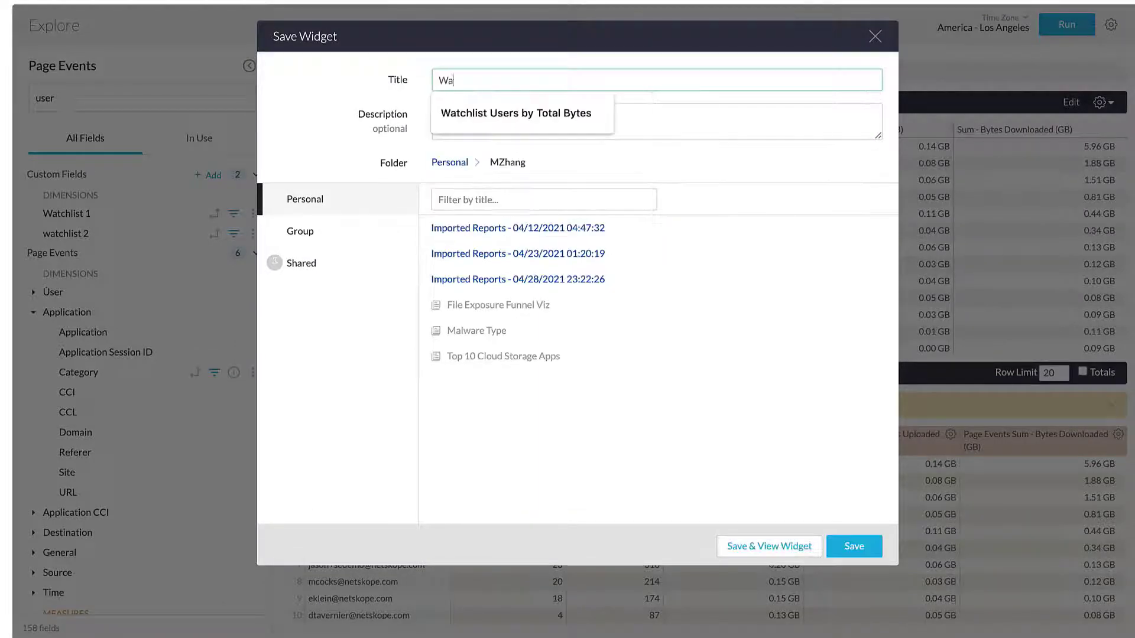
type("tchlist Users by Total Bytes")
left_click(570, 113)
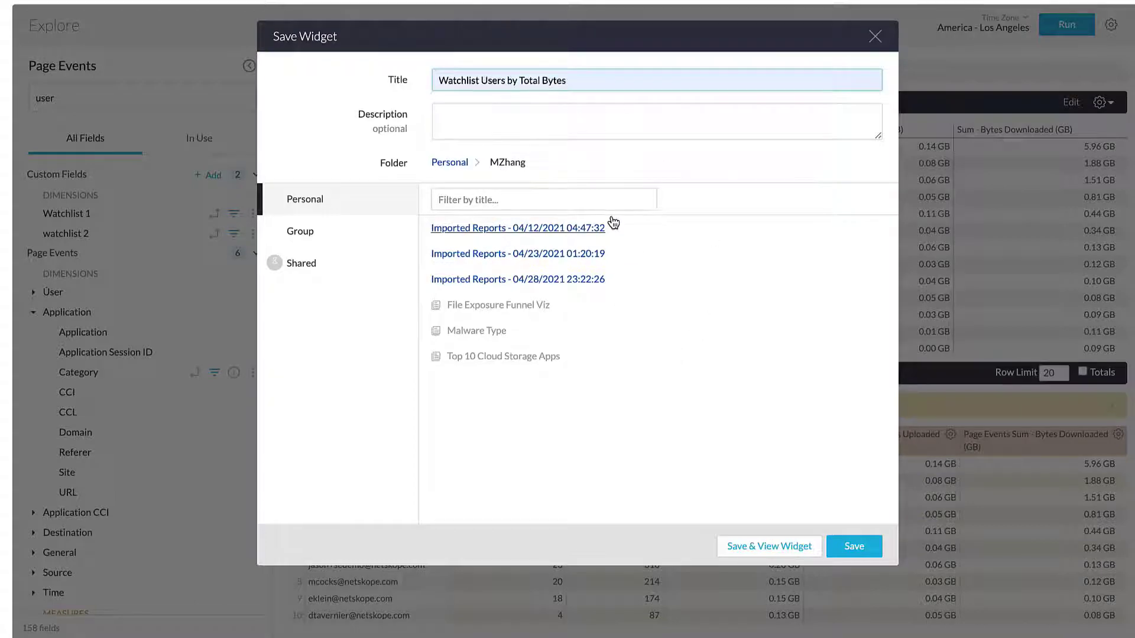
left_click(860, 553)
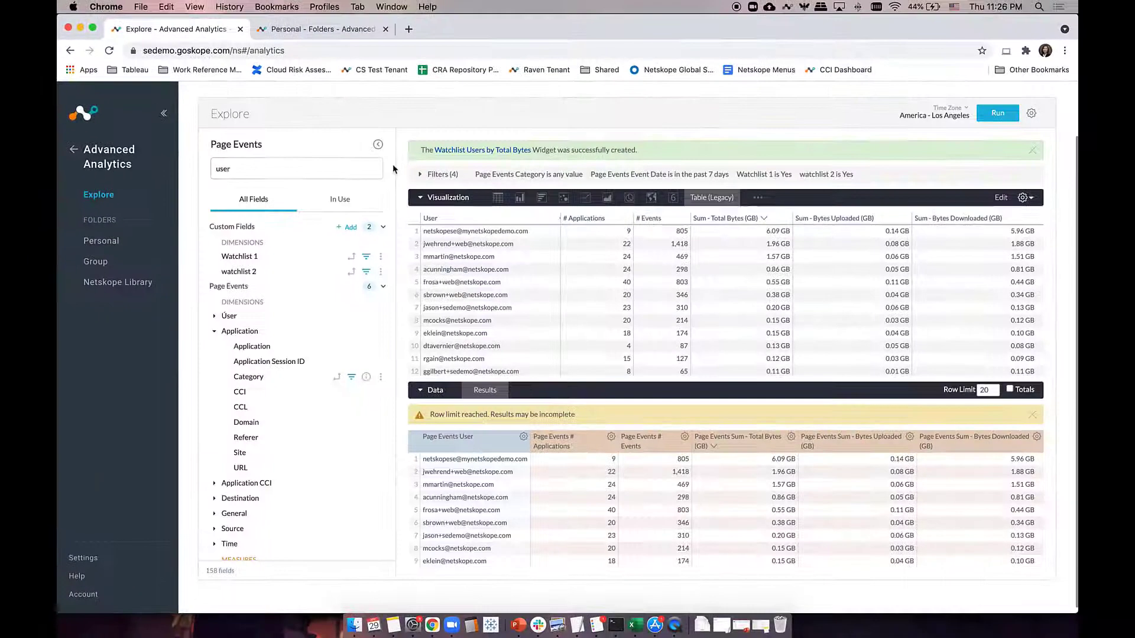
Reload the personal folder page in the other browser tab and open the Watchlist Users by Total Bytes widget
left_click(329, 29)
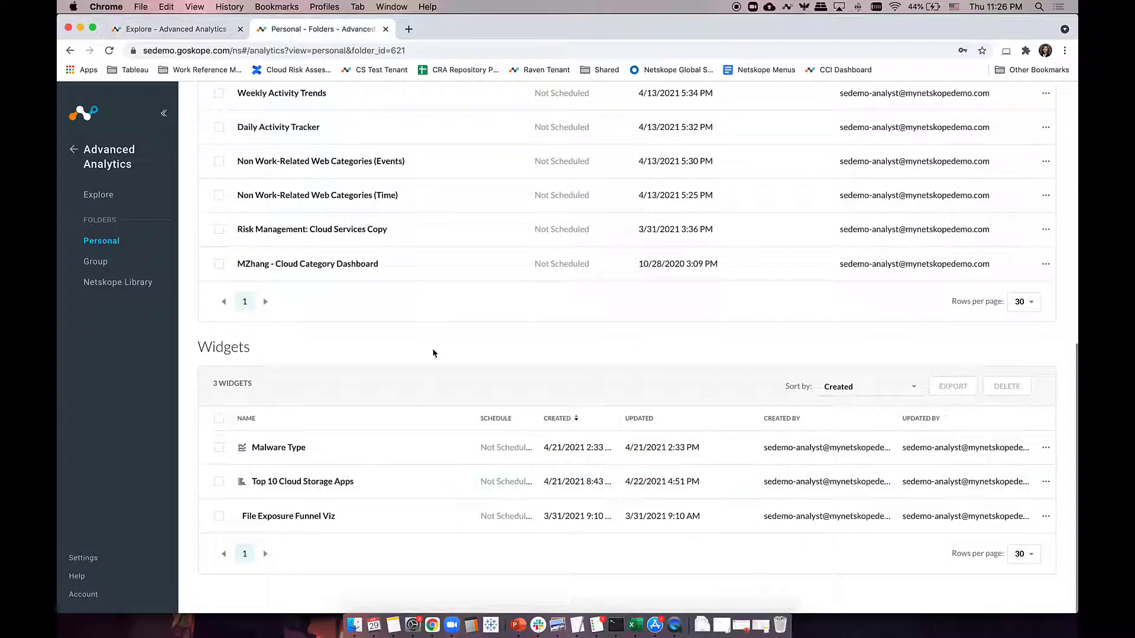
key("super+r")
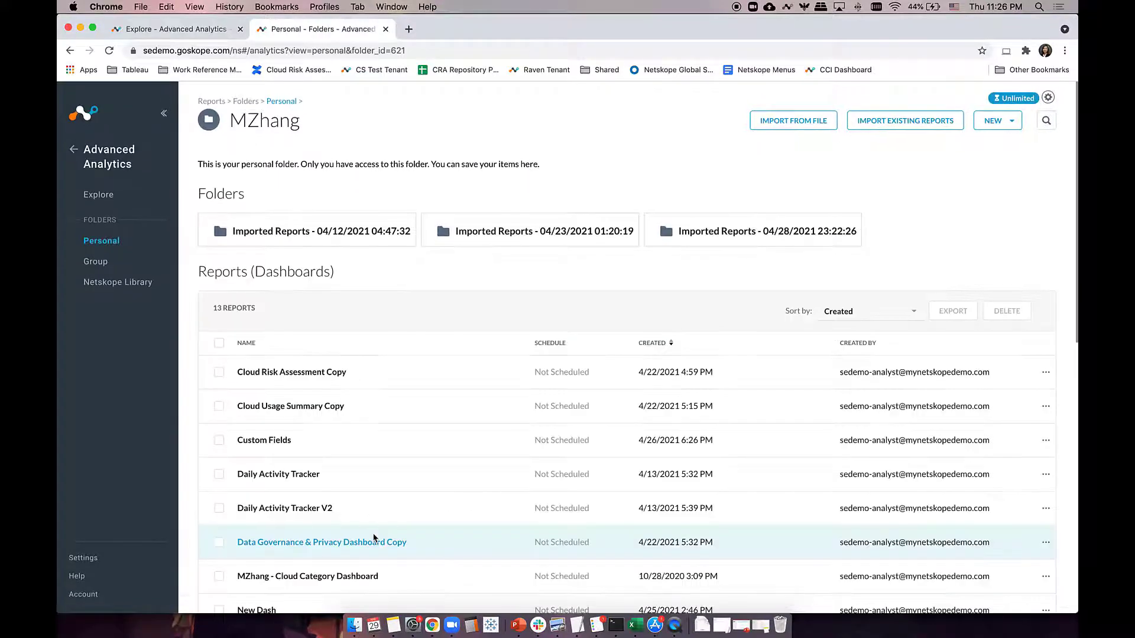
scroll(374, 539, "down", 10)
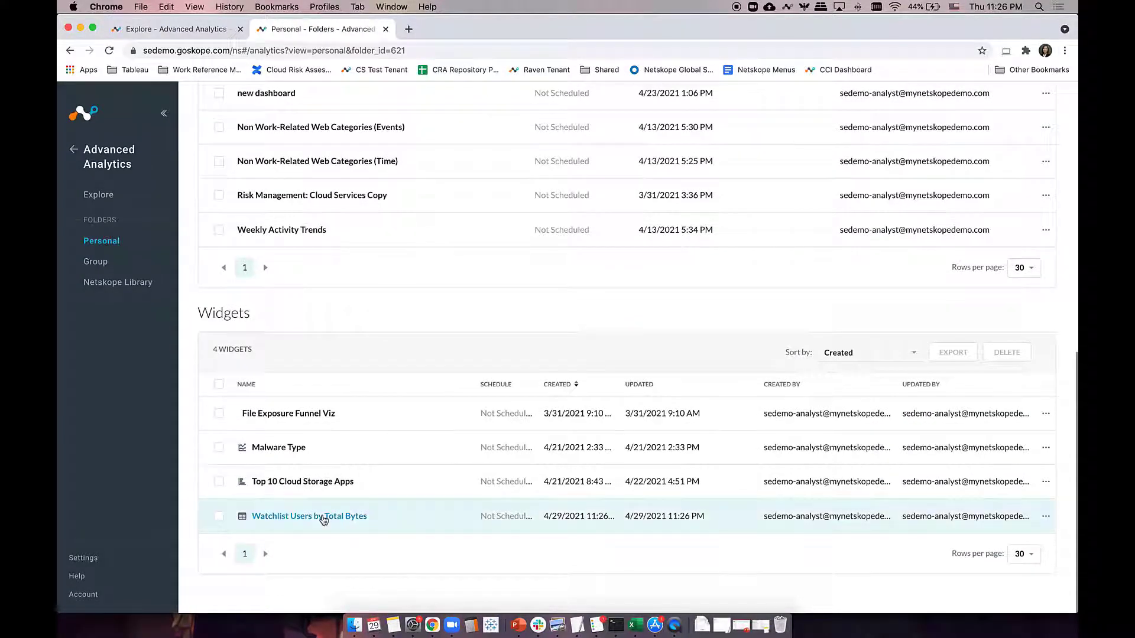
left_click(322, 516)
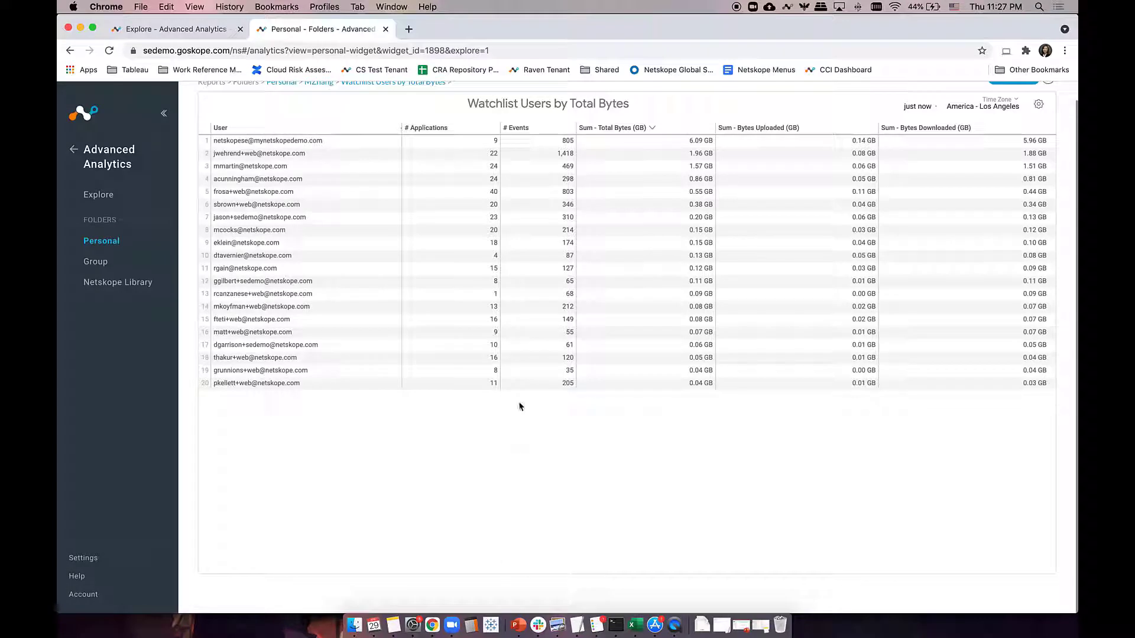
Examine the event details behind the first listed user's event count, and close them
left_click(568, 141)
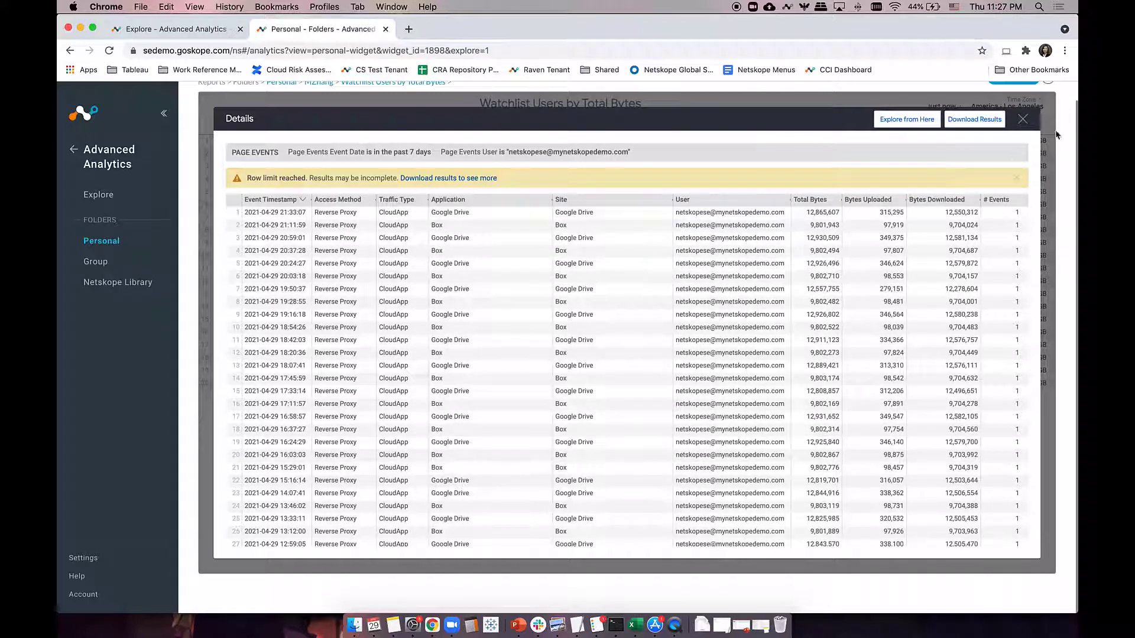
left_click(1022, 119)
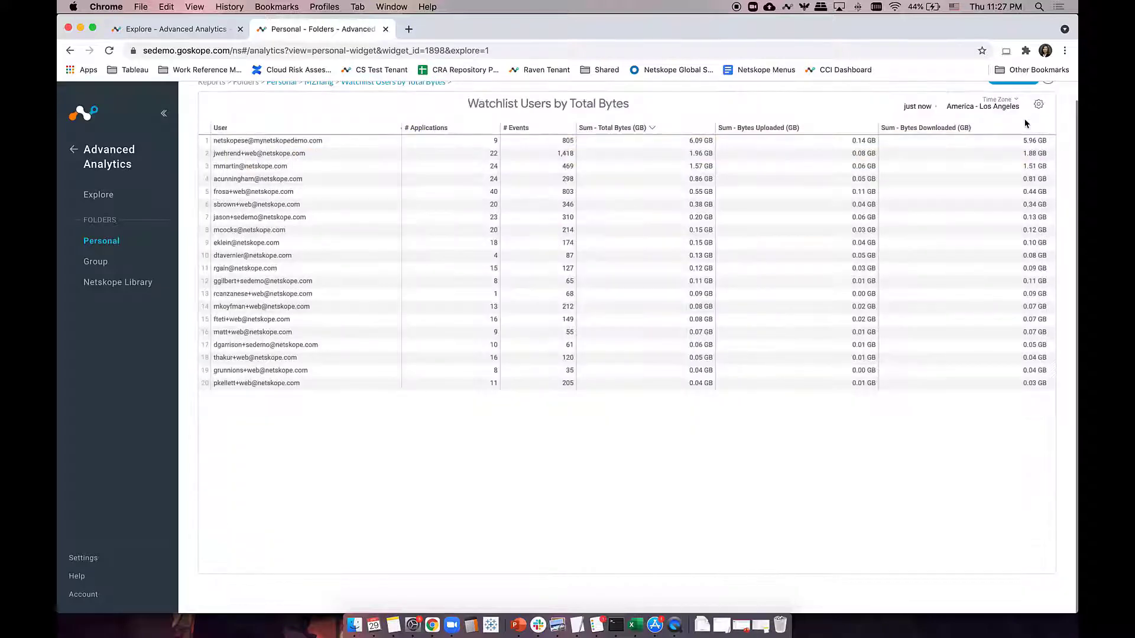
Set up emailing the widget as CSV, replacing the default recipient with the analyst's own email address
left_click(1039, 105)
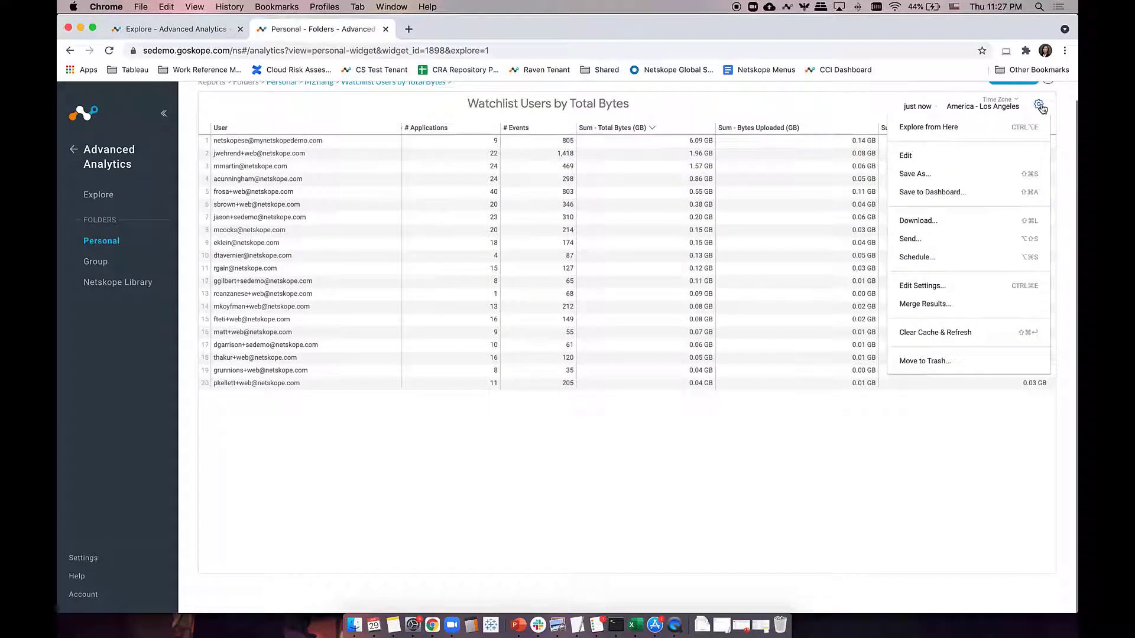
left_click(931, 239)
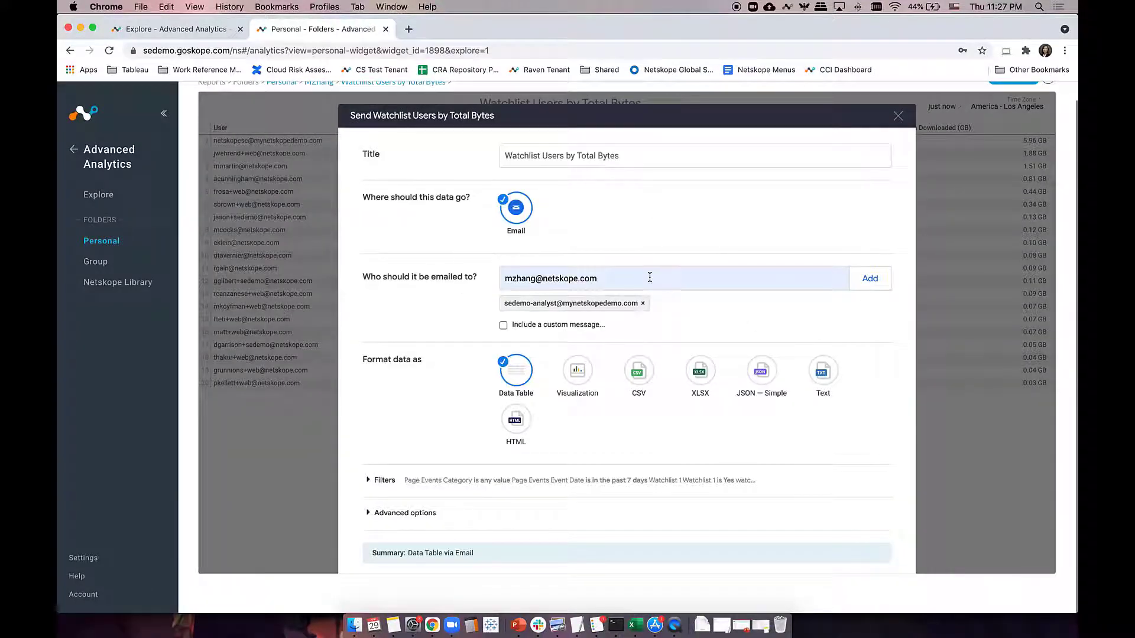
left_click(643, 304)
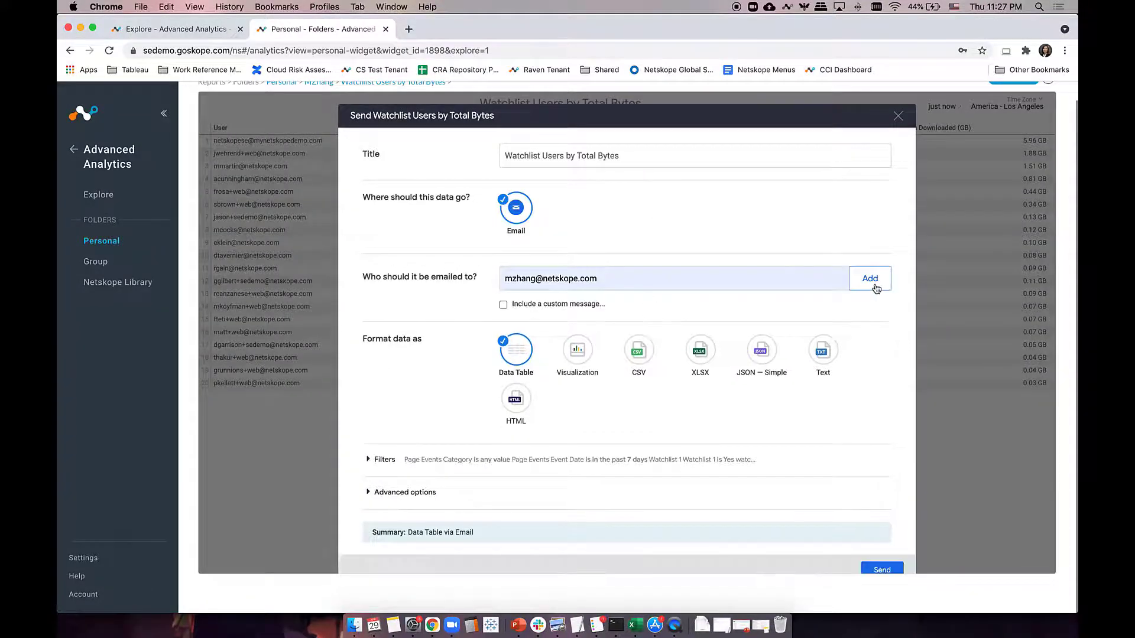
left_click(874, 280)
scroll(512, 180, "down", 1)
left_click(638, 338)
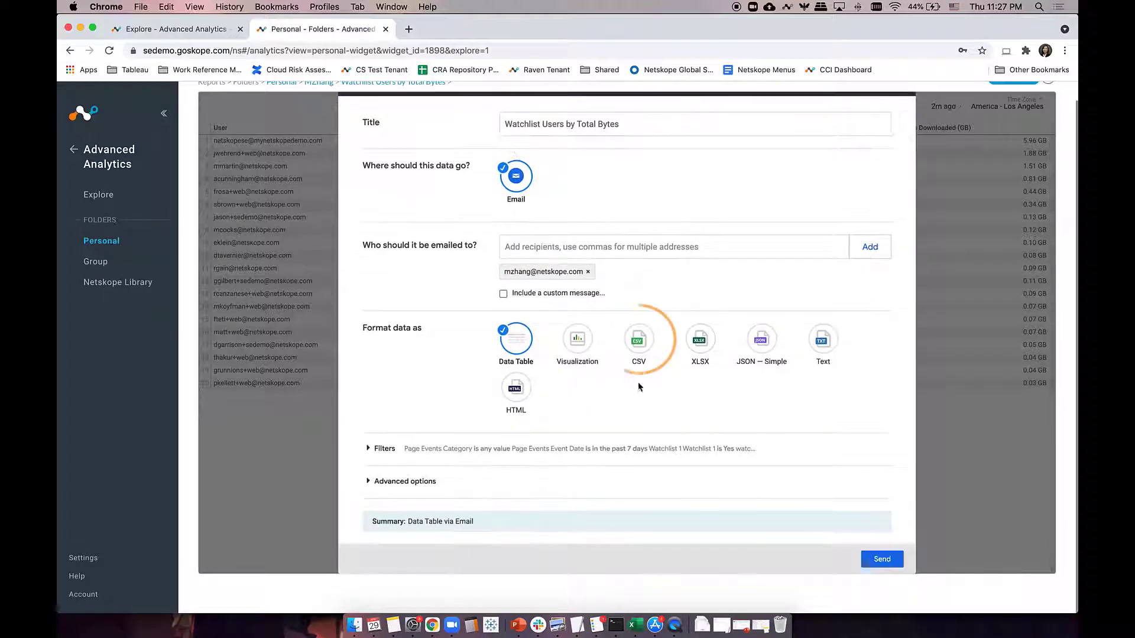
Review the send filters, set the limit to All Results without Apply visualization options, and send the email
left_click(386, 454)
scroll(387, 459, "down", 4)
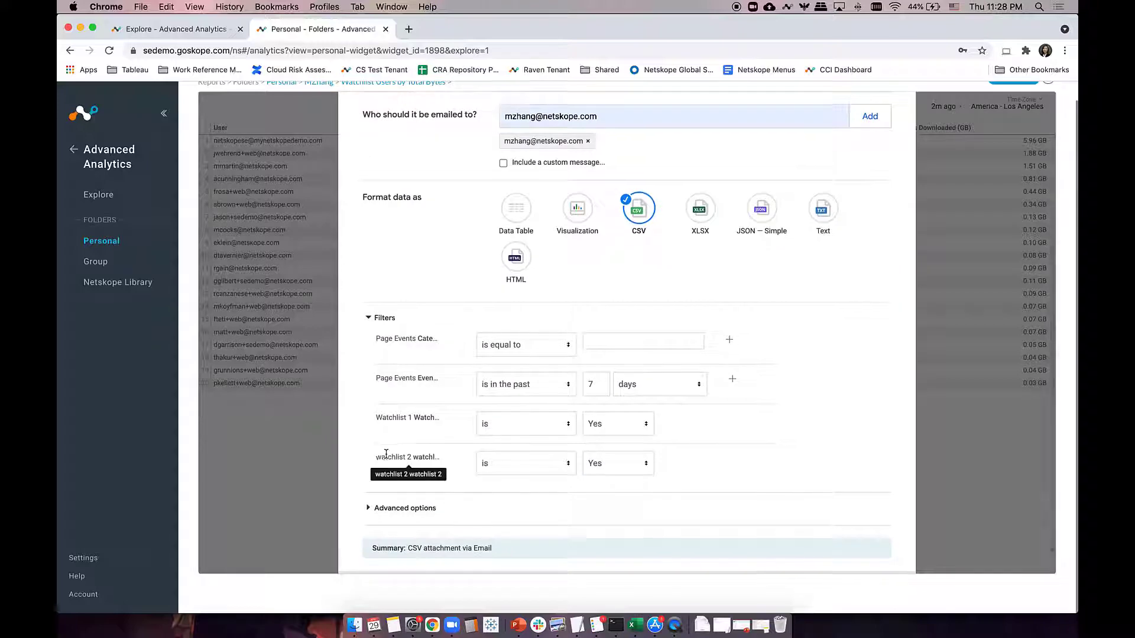
scroll(387, 459, "down", 1)
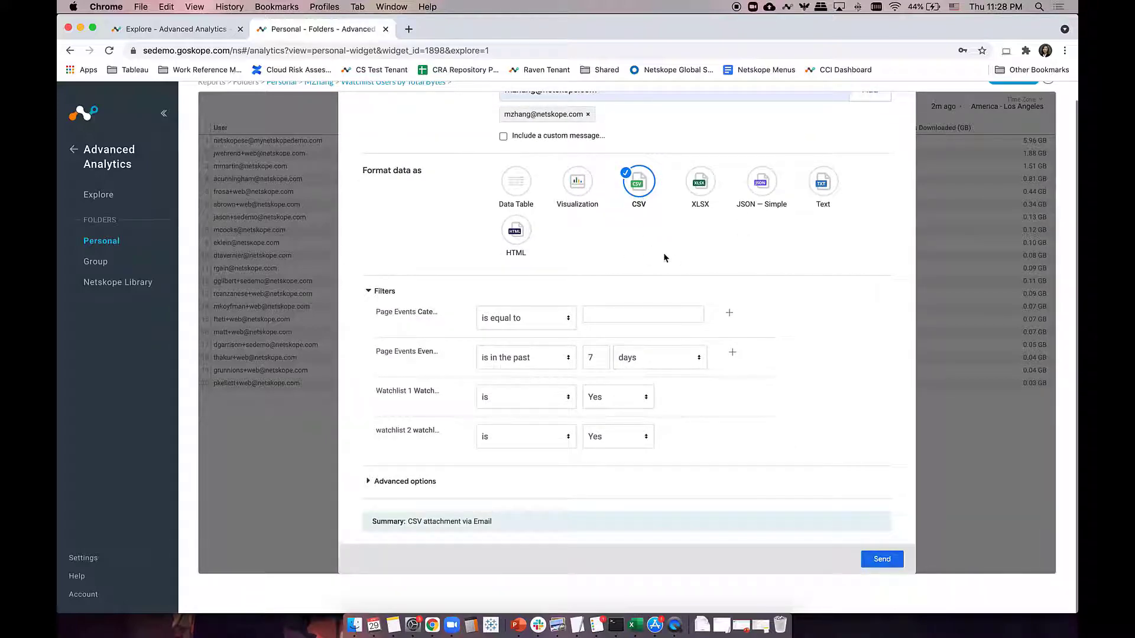
left_click(407, 480)
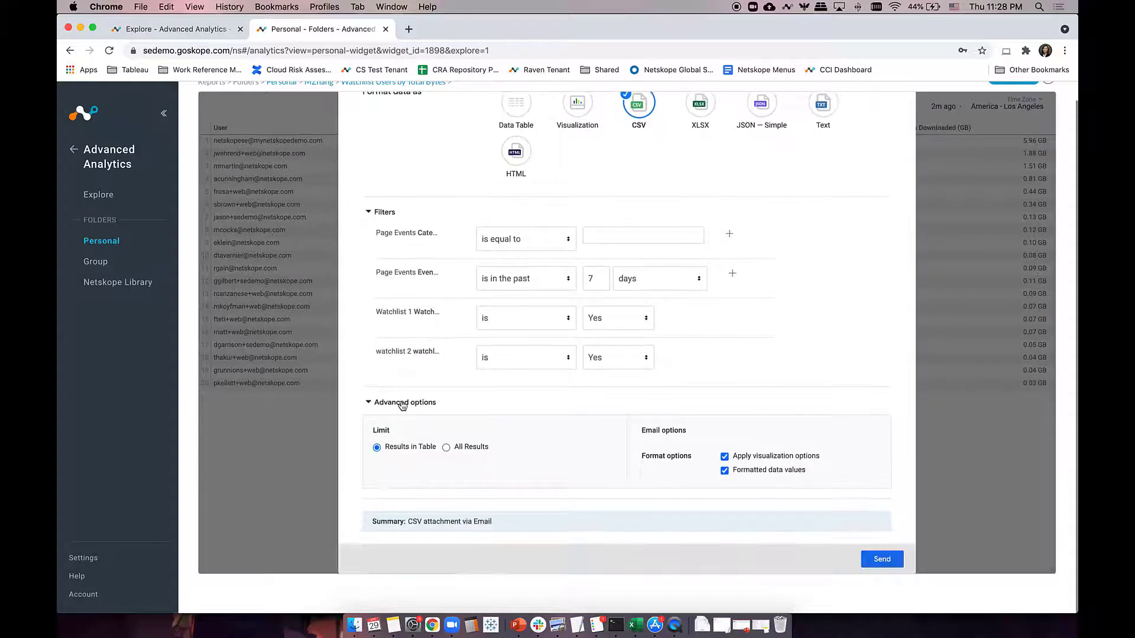
left_click(446, 447)
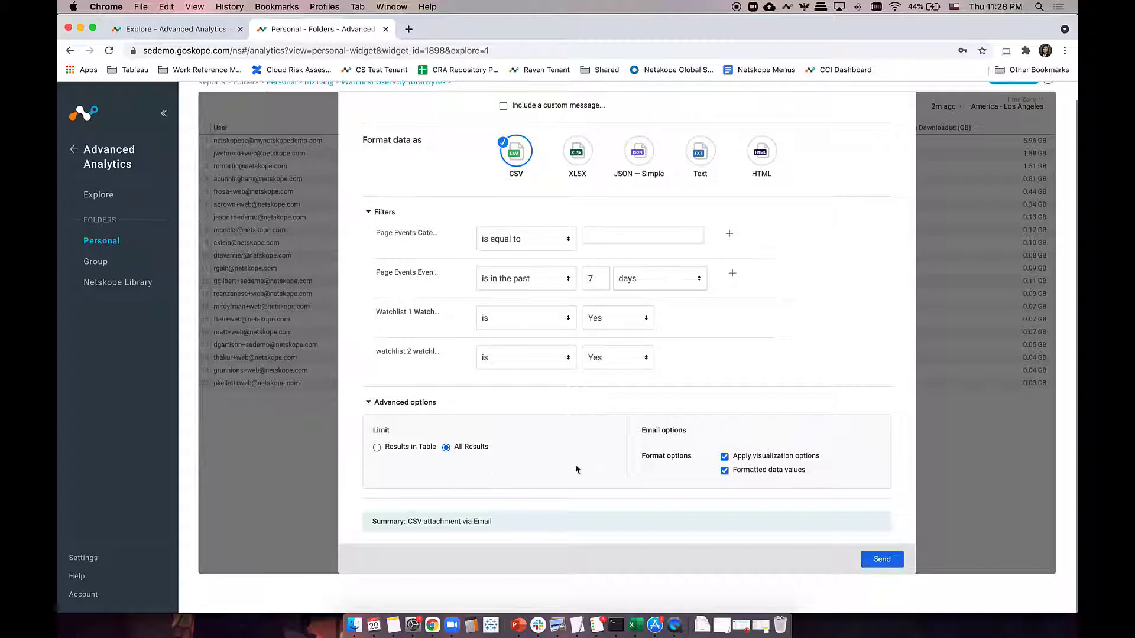
left_click(734, 458)
scroll(753, 393, "up", 3)
scroll(768, 402, "down", 3)
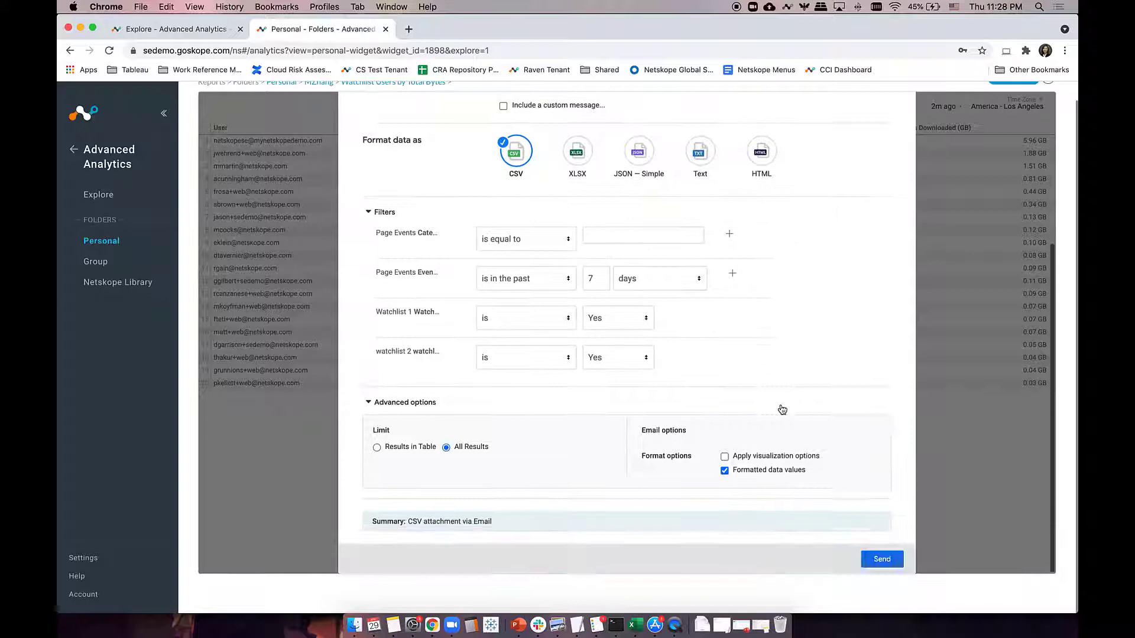
left_click(881, 559)
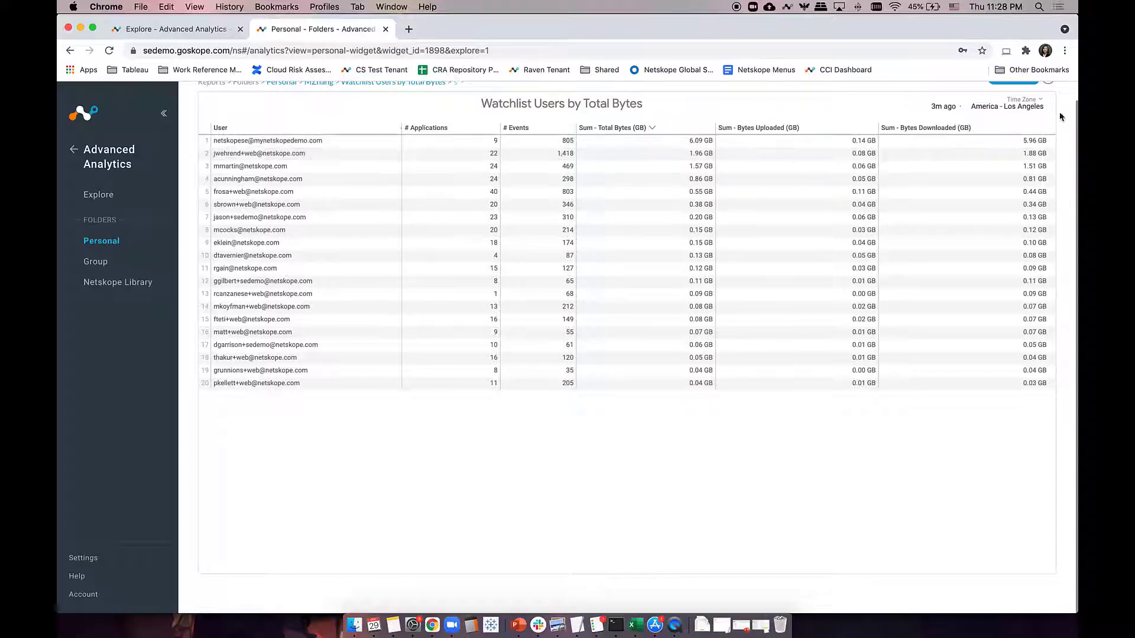
Return to the Explore query in the other browser tab and review its four filters
left_click(194, 36)
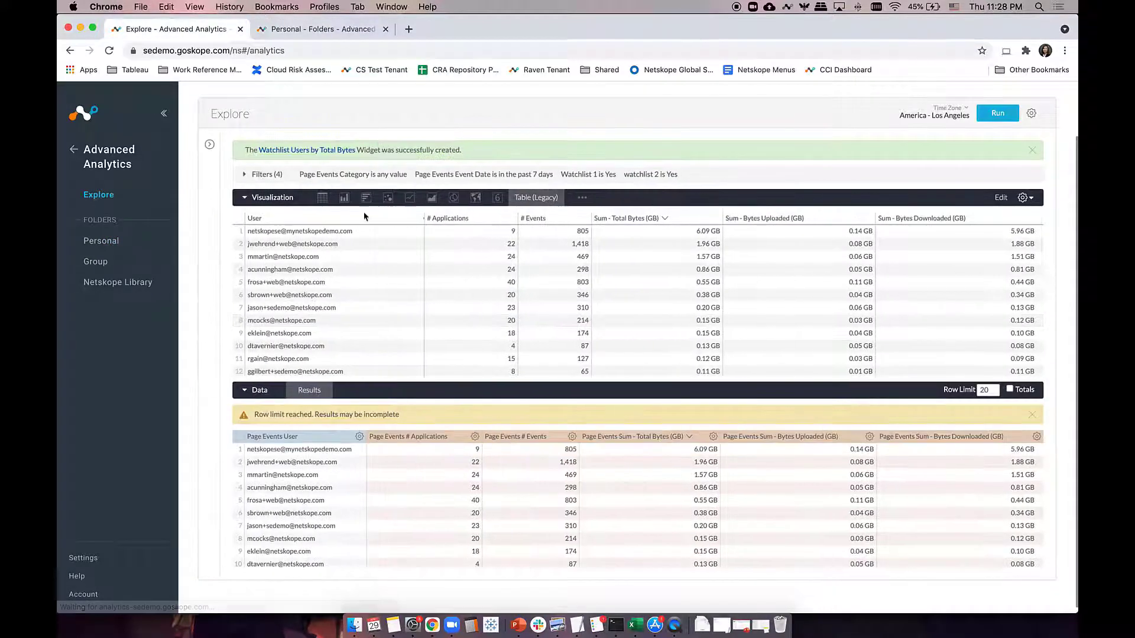
left_click(247, 175)
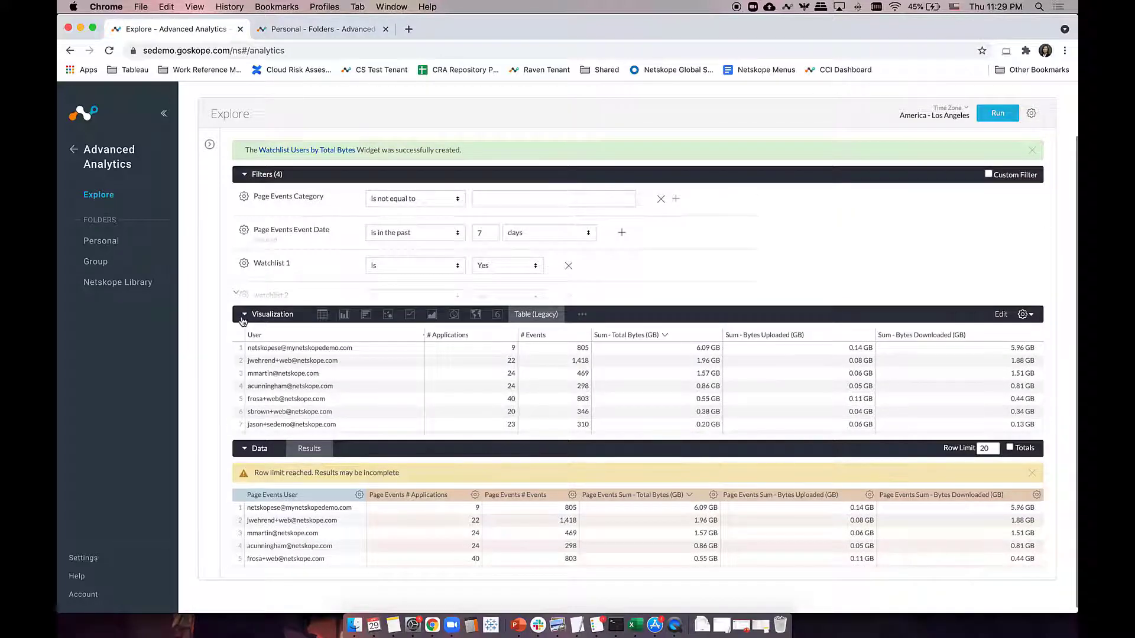
left_click(247, 174)
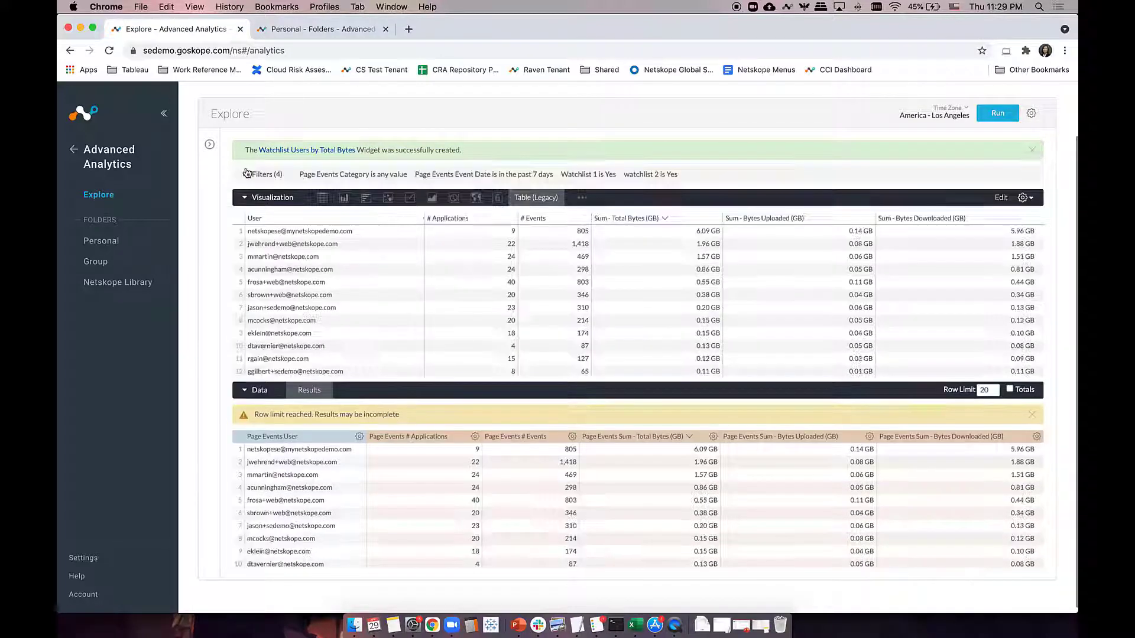
Remove the User and # Applications columns from the query's data
left_click(357, 438)
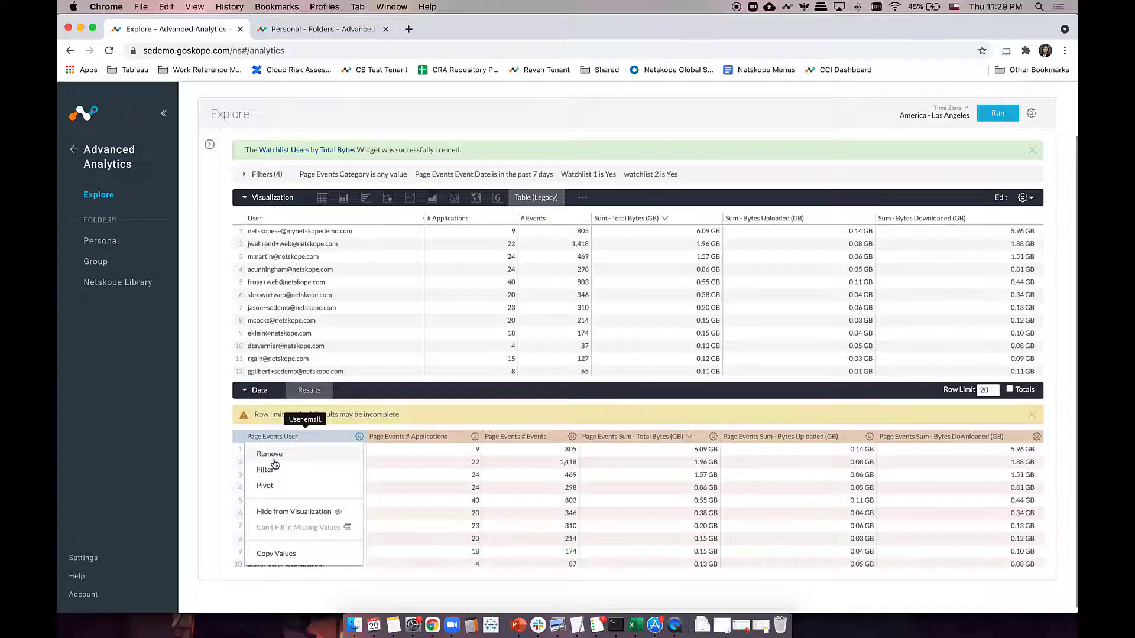
left_click(302, 455)
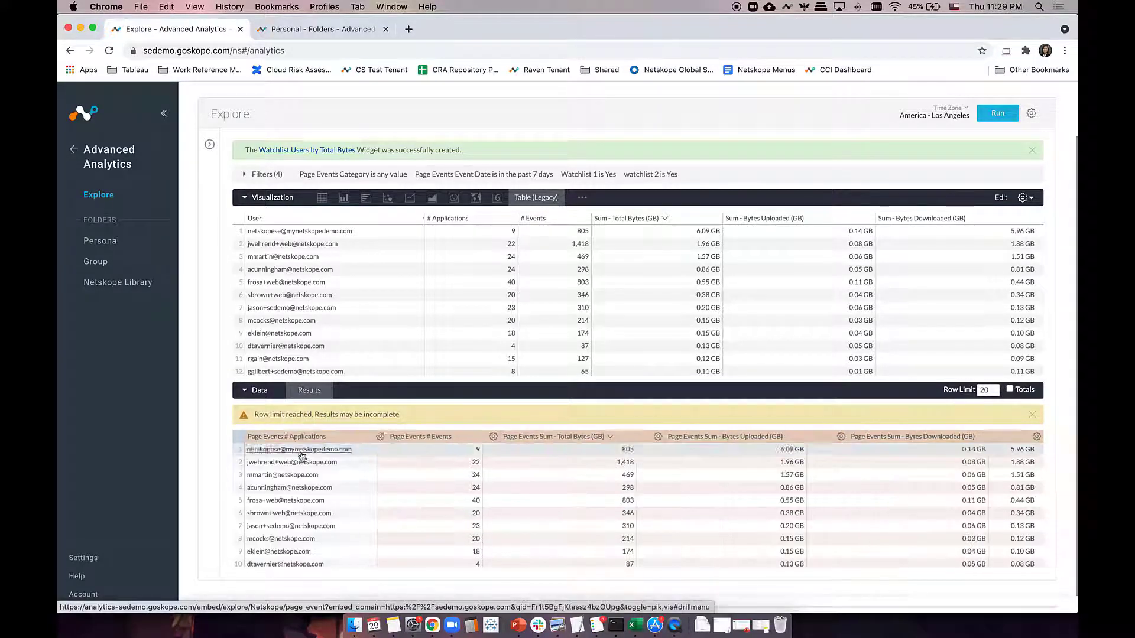
left_click(373, 437)
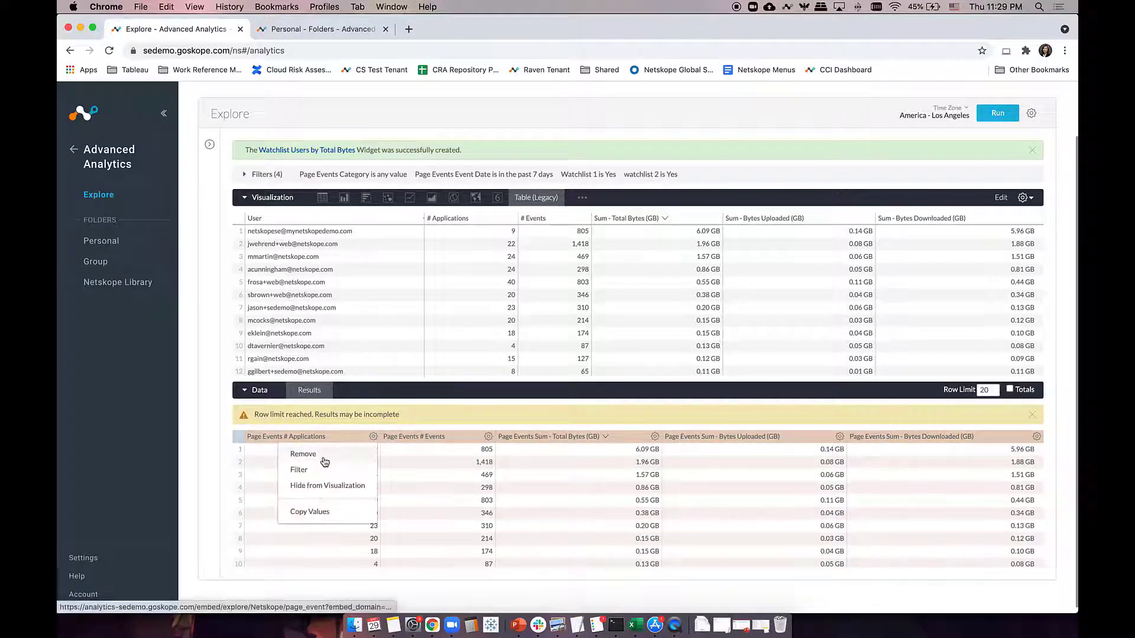
left_click(322, 455)
Add the Application dimension and the # Users measure from the Page Events fields, and run the query
left_click(210, 144)
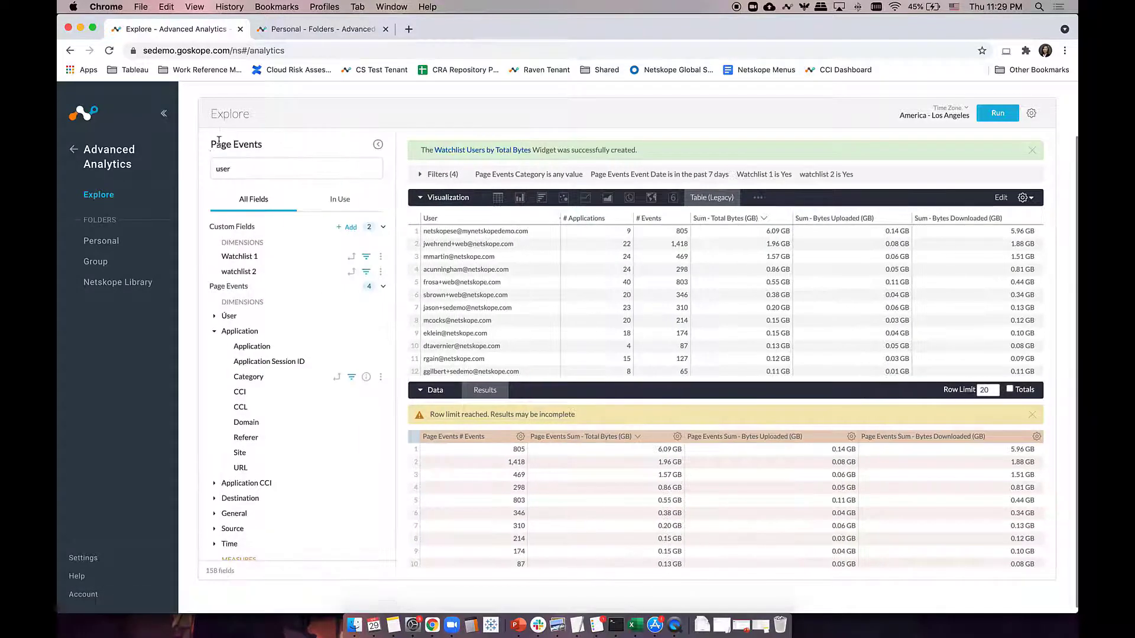
left_click(254, 346)
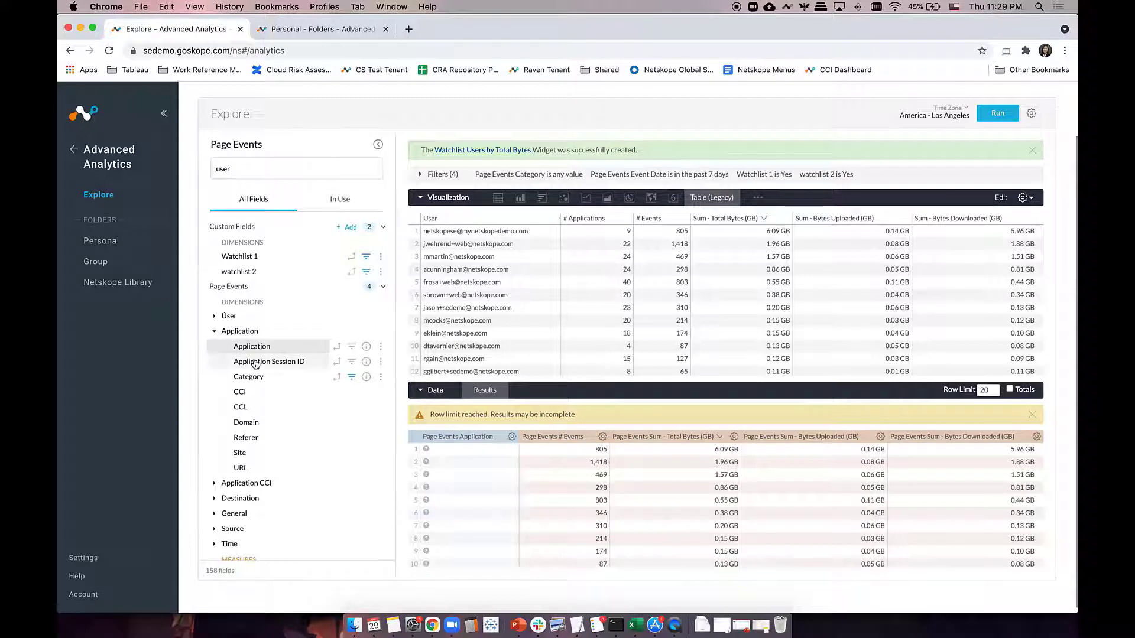
scroll(253, 443, "down", 10)
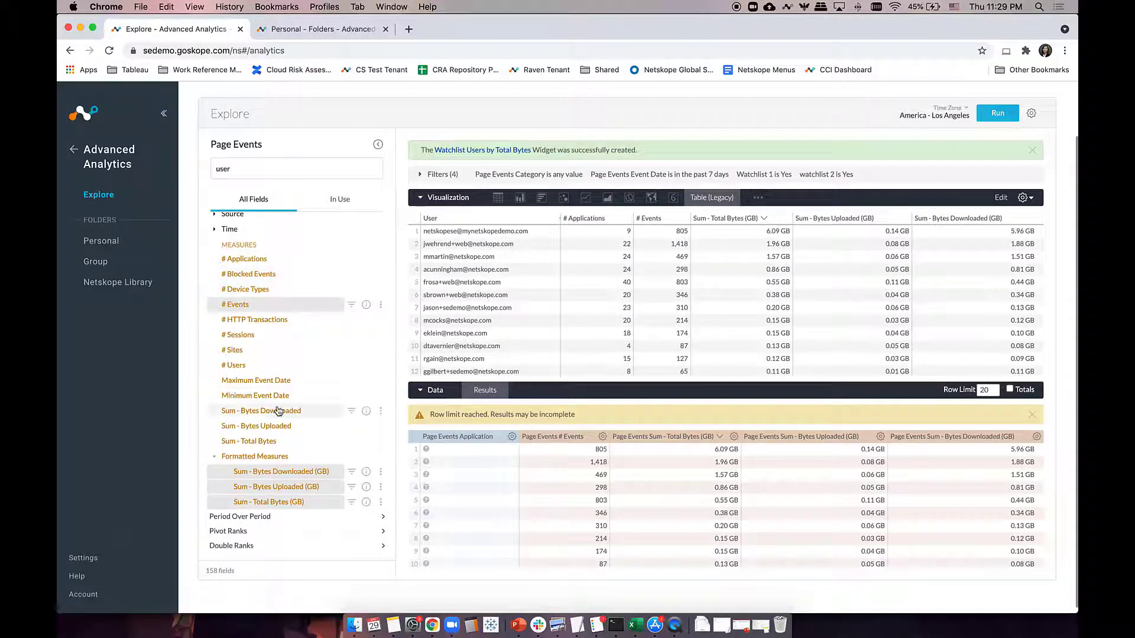
left_click(255, 367)
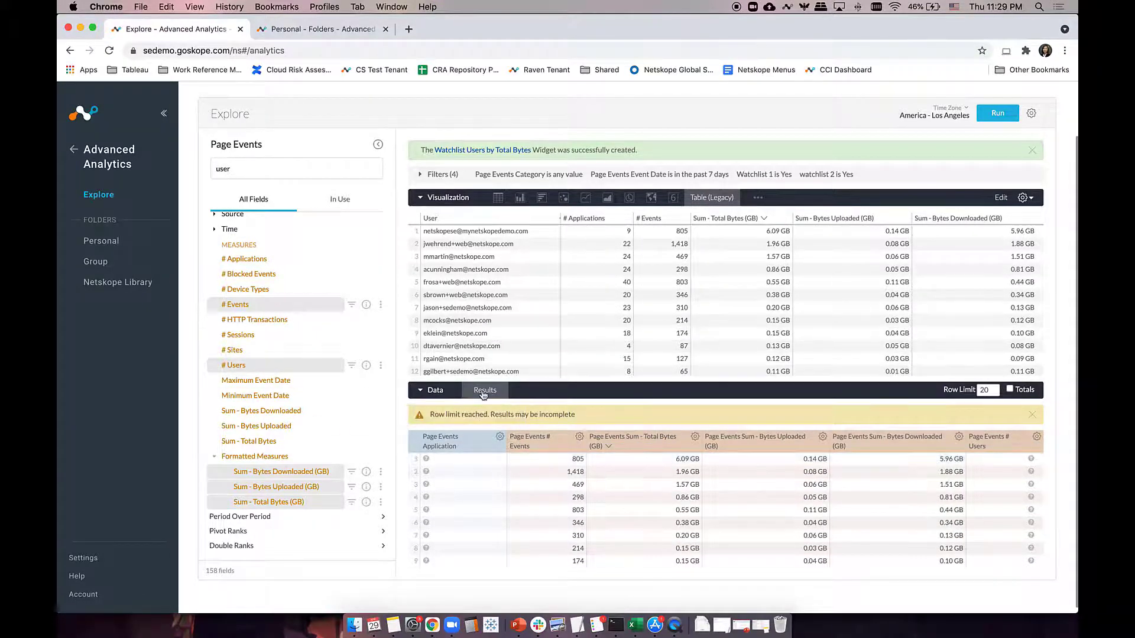
left_click(998, 114)
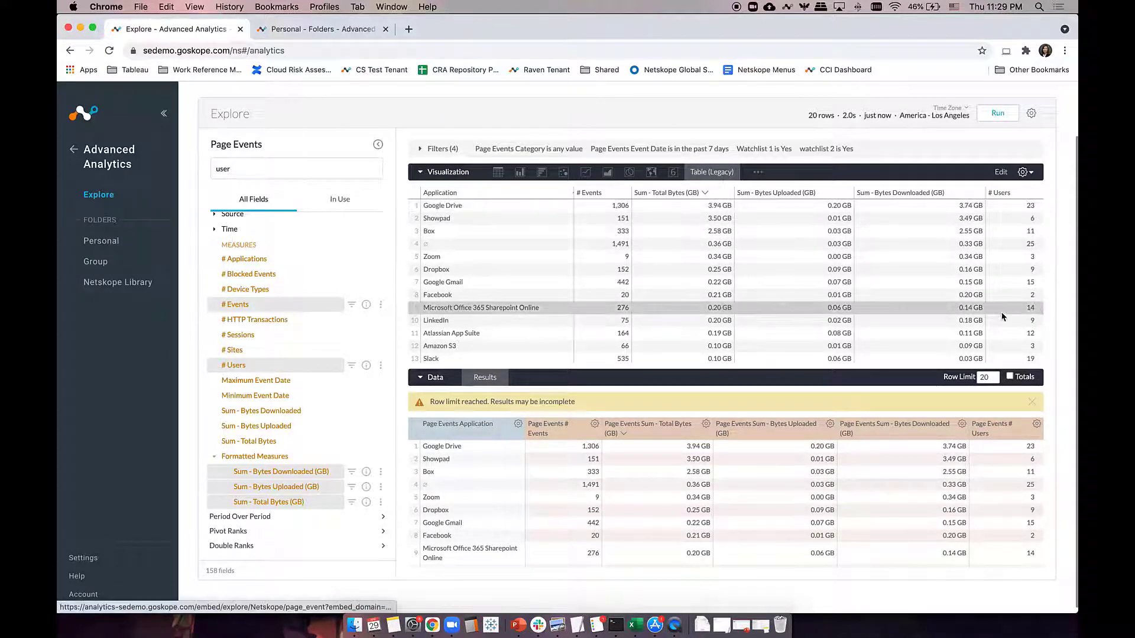
Review the per-application results, examine the details behind Dropbox's user count as a chart and as a table, and close them
scroll(1003, 317, "down", 5)
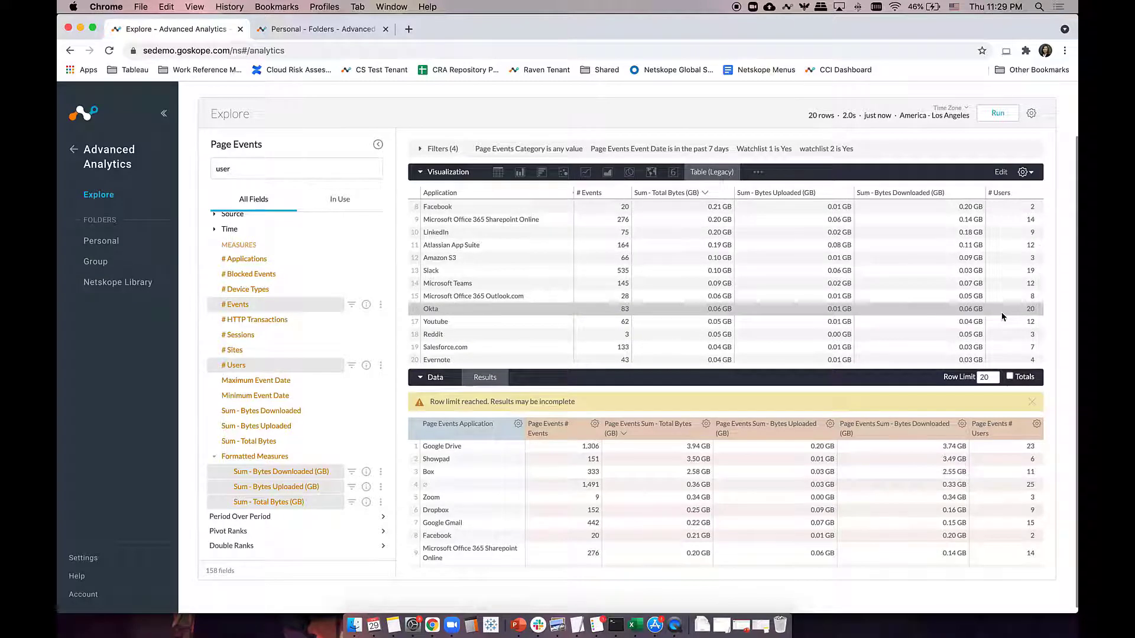
scroll(1003, 317, "down", 1)
scroll(969, 287, "up", 5)
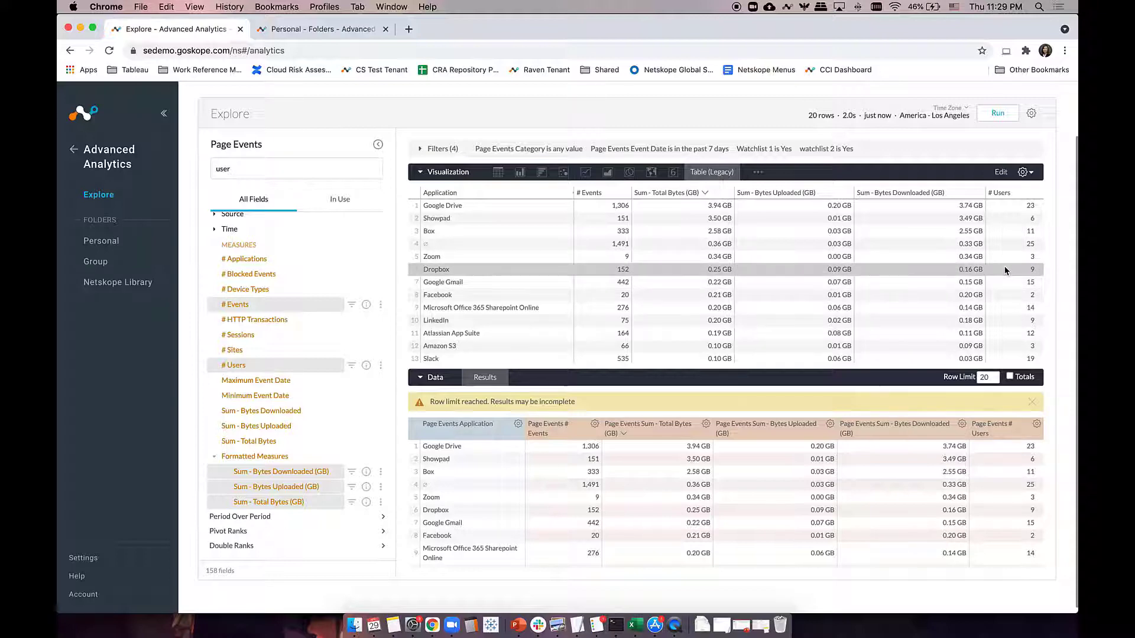
left_click(1032, 270)
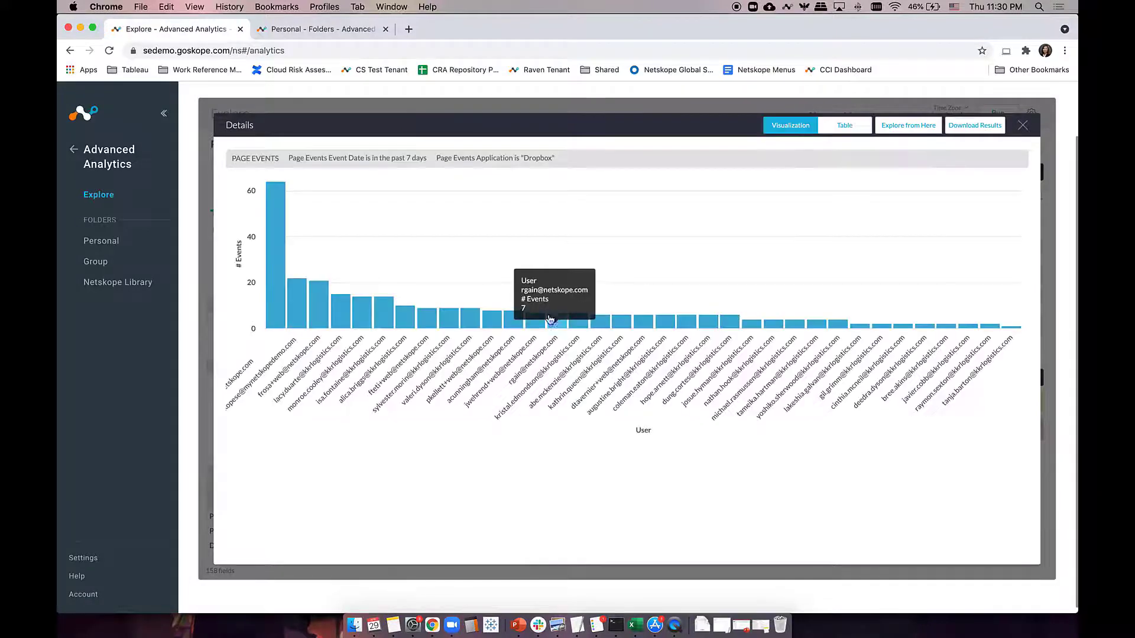
left_click(844, 125)
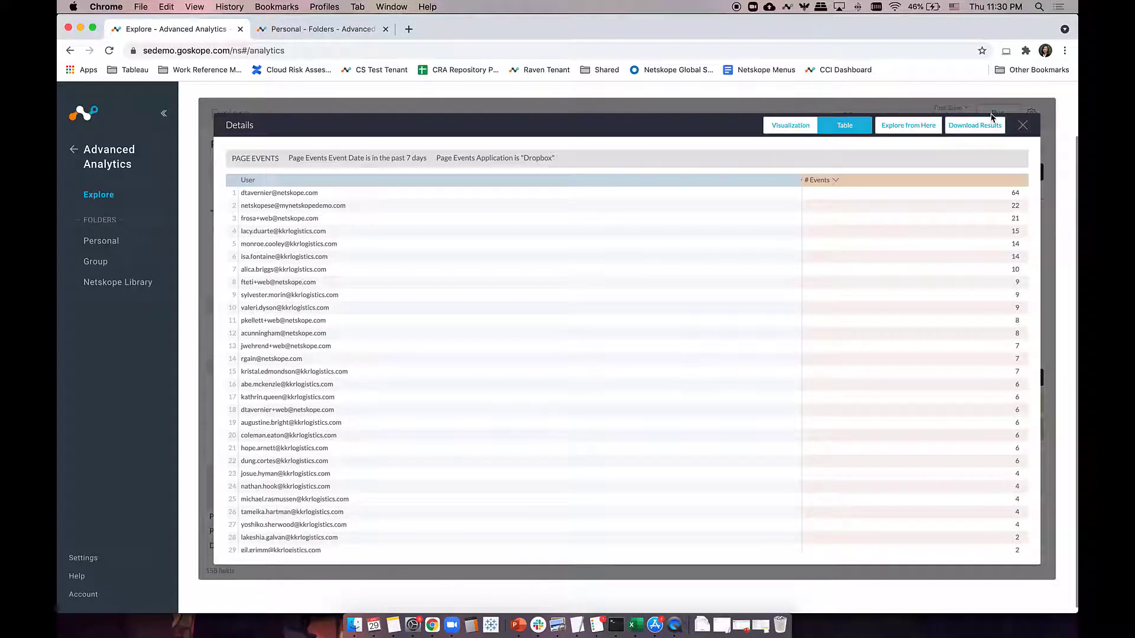
left_click(1022, 125)
Collapse the query's visualization section so the data results fill the space
scroll(588, 446, "down", 2)
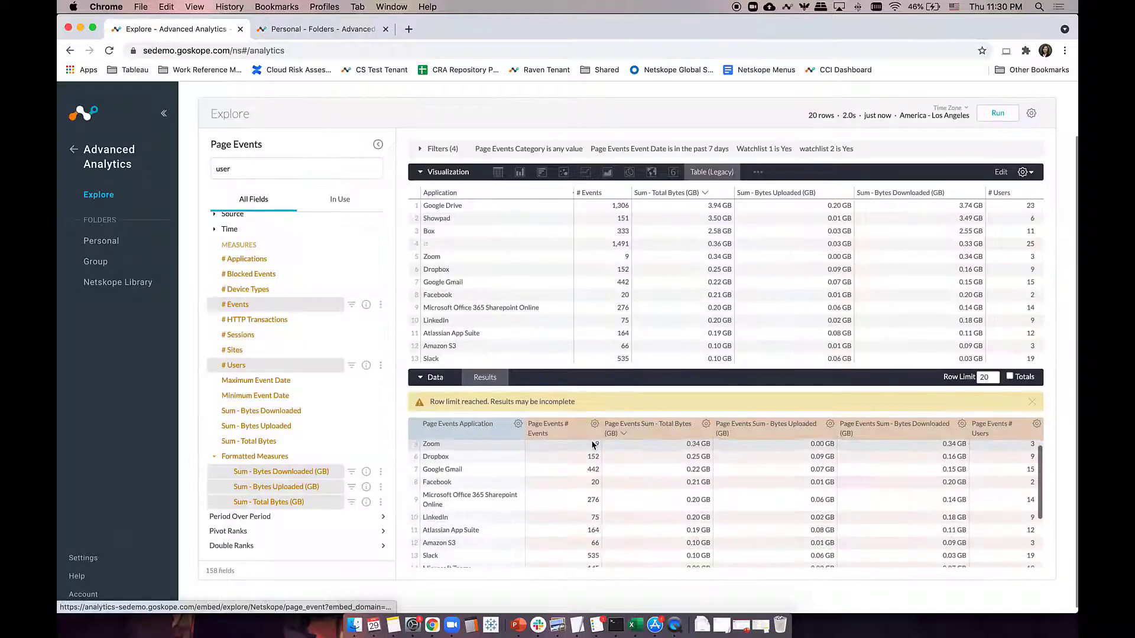
left_click(422, 172)
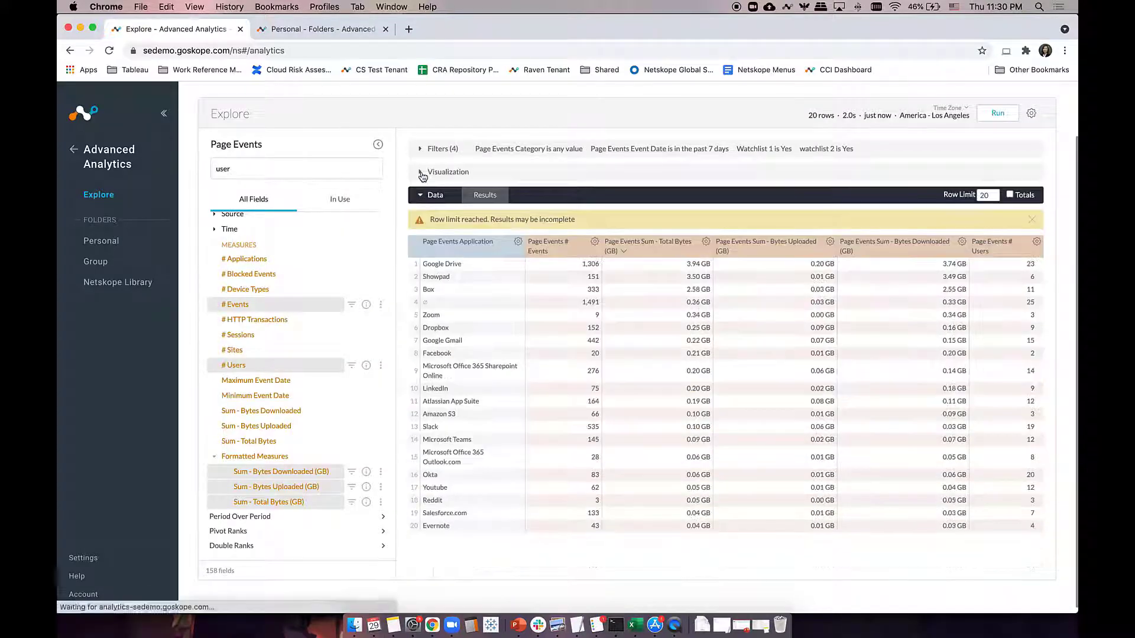
left_click(379, 145)
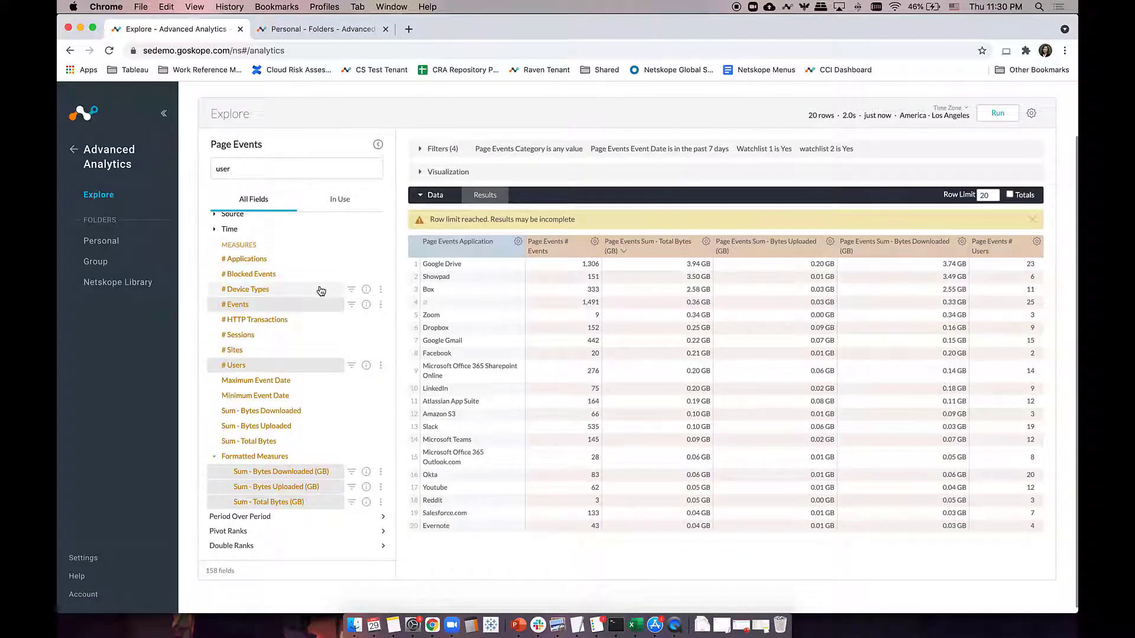